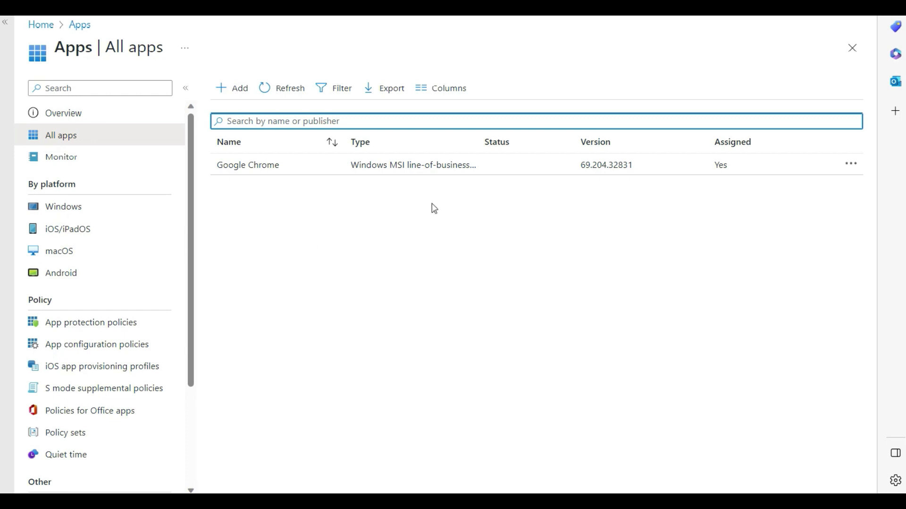
Open the Select app type panel under Add and browse the App type list without choosing.
click(237, 89)
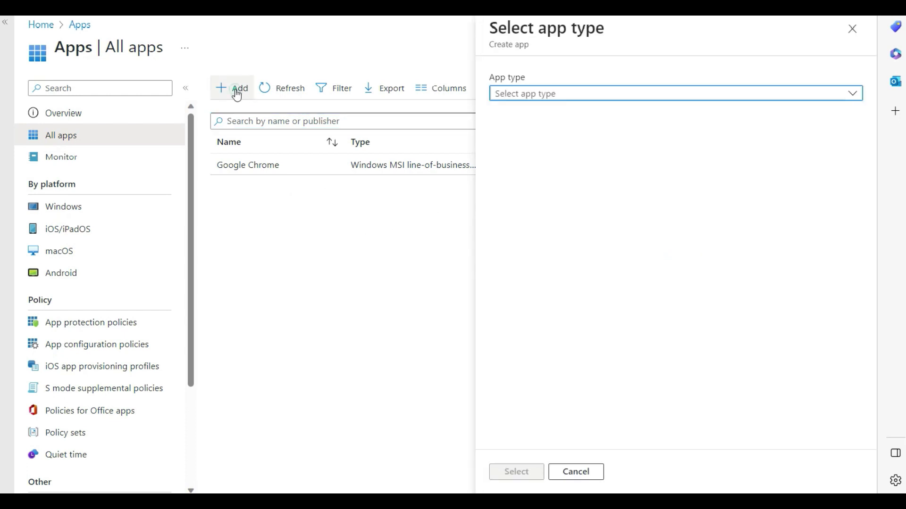
click(576, 95)
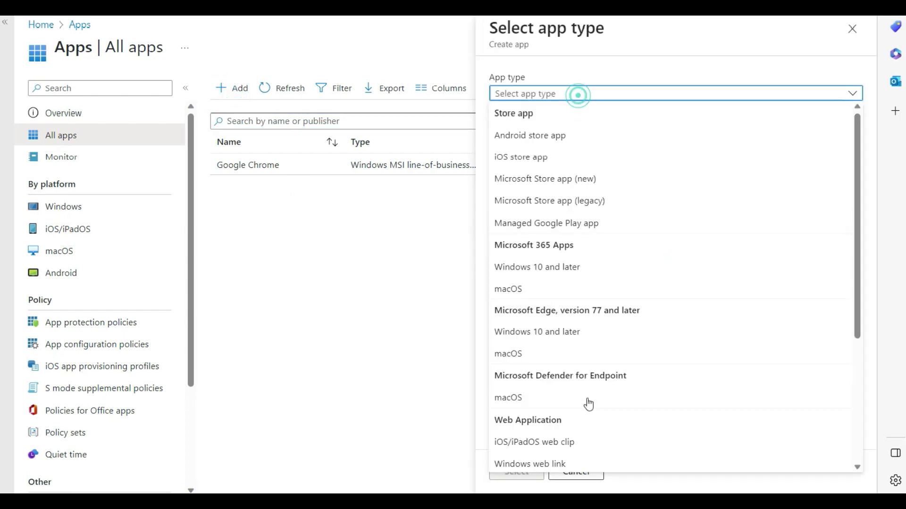
scroll(625, 365, down, 1)
scroll(636, 369, down, 3)
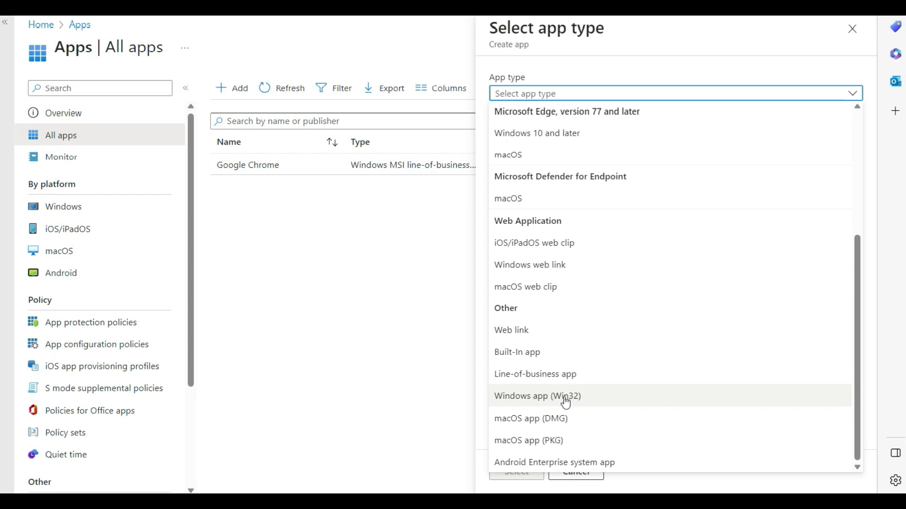
click(373, 329)
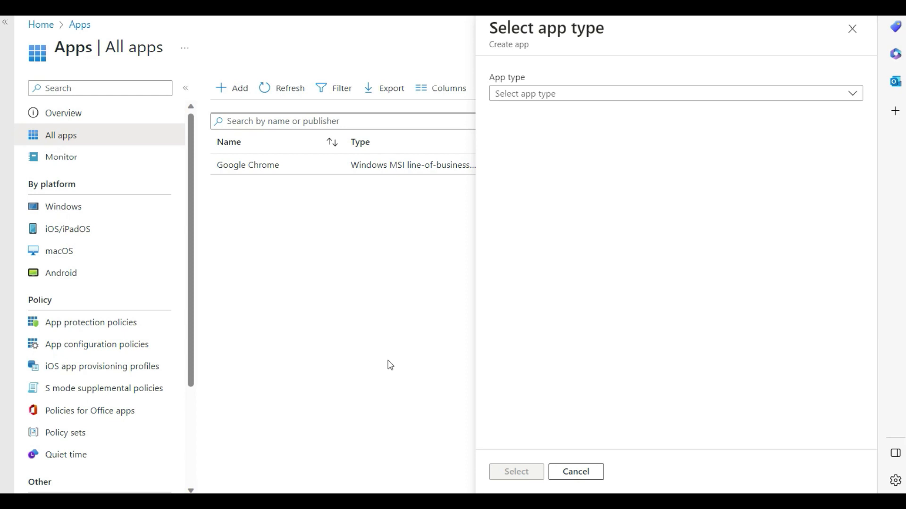
Reopen and close the App type list, then switch to the File Explorer folder.
click(570, 92)
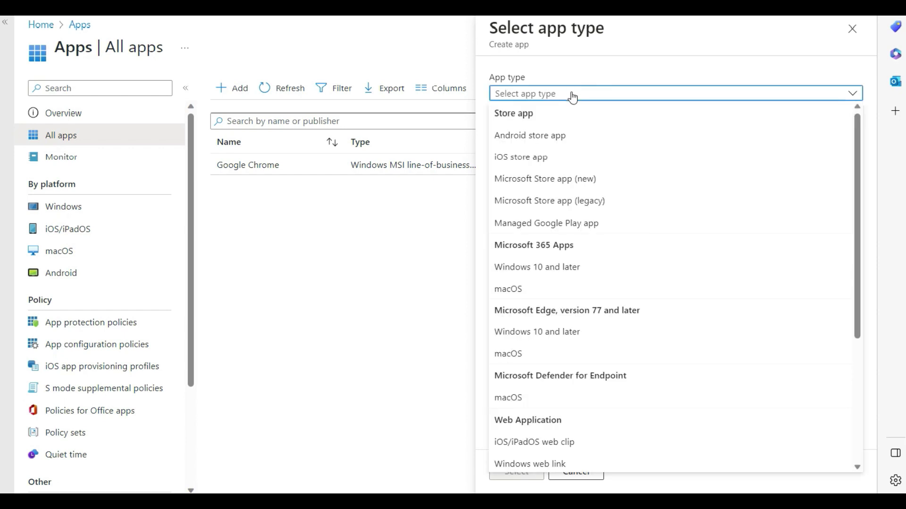
scroll(589, 387, down, 4)
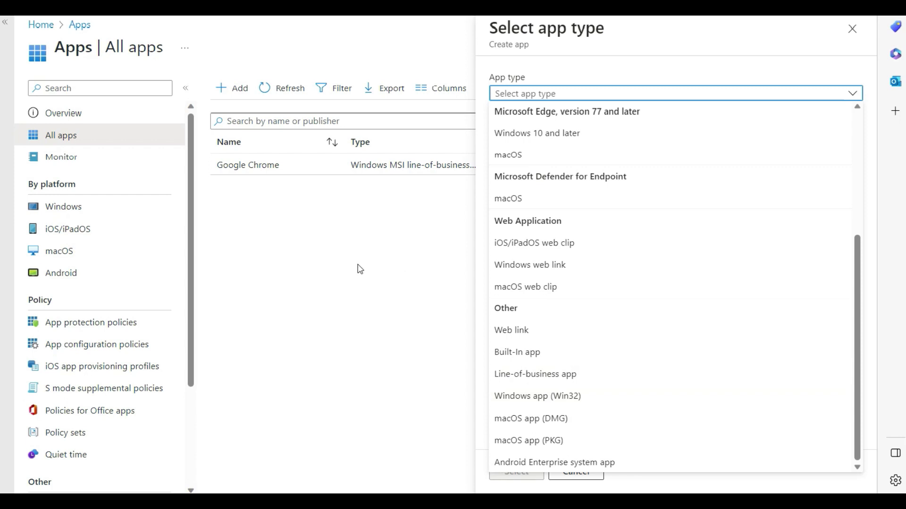
click(345, 278)
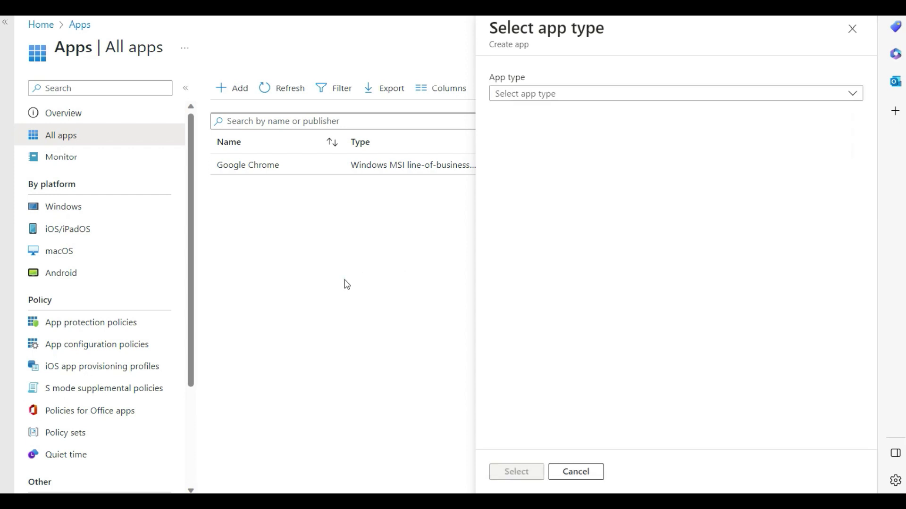
click(346, 370)
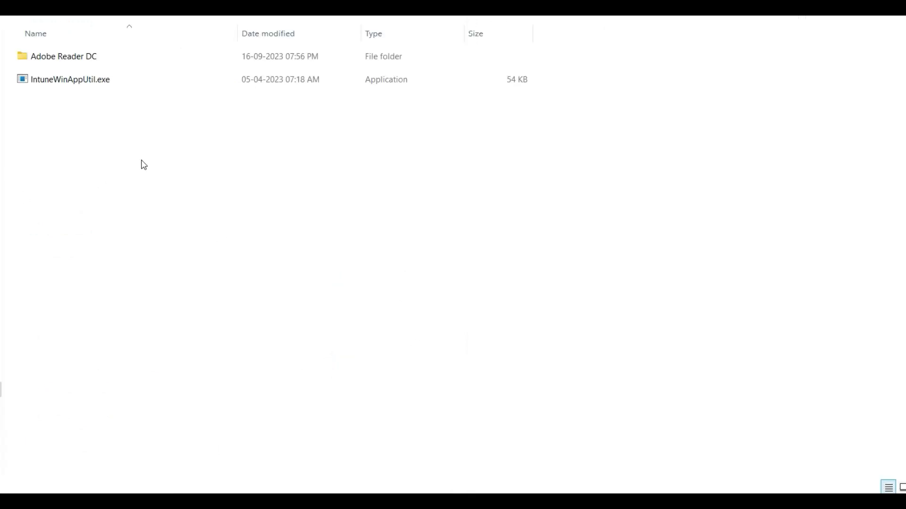
Open the Adobe Reader DC folder beside IntuneWinAppUtil.exe in File Explorer.
click(50, 80)
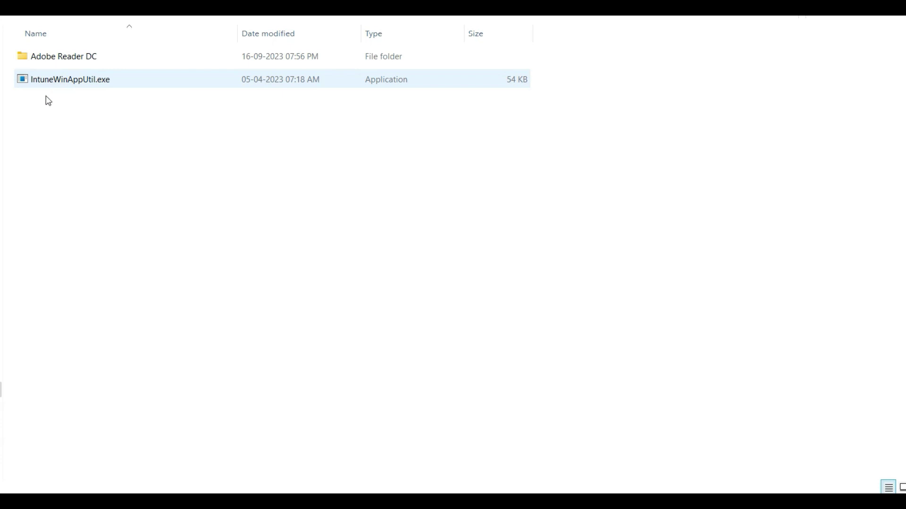
click(155, 137)
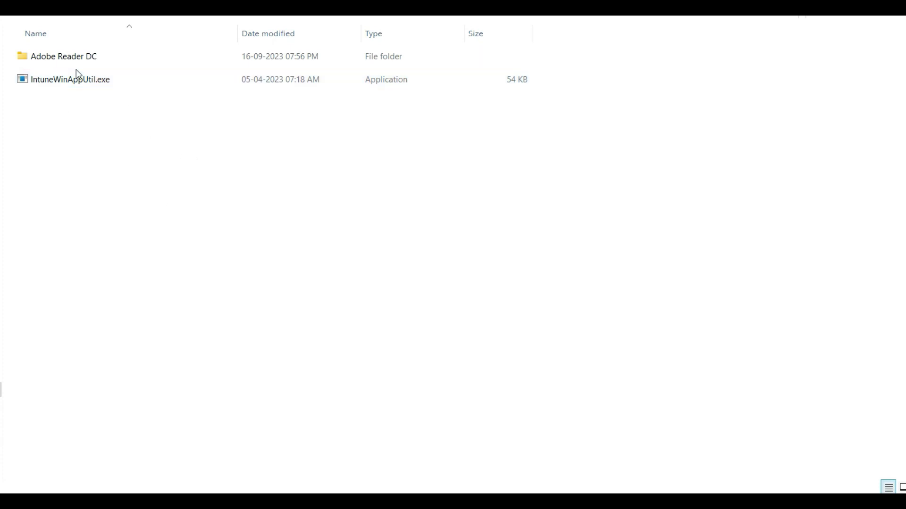
mouse_move(76, 80)
click(106, 163)
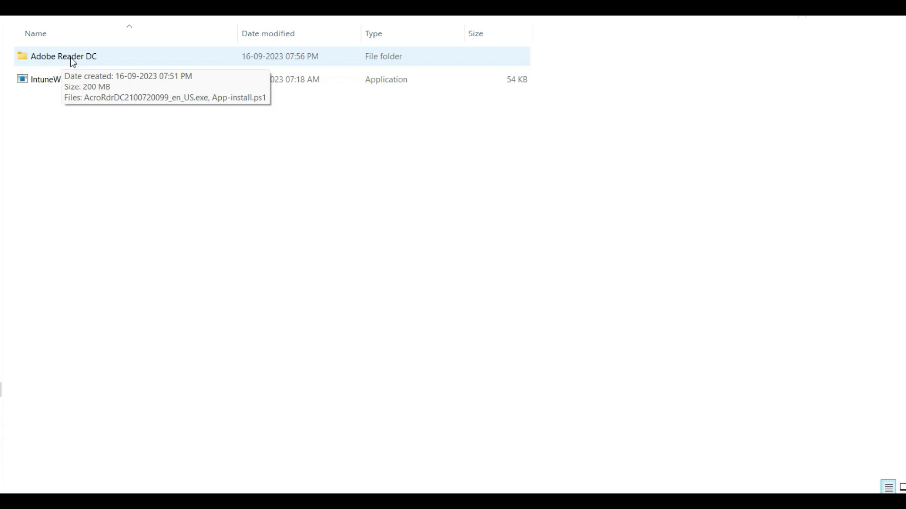
double_click(71, 59)
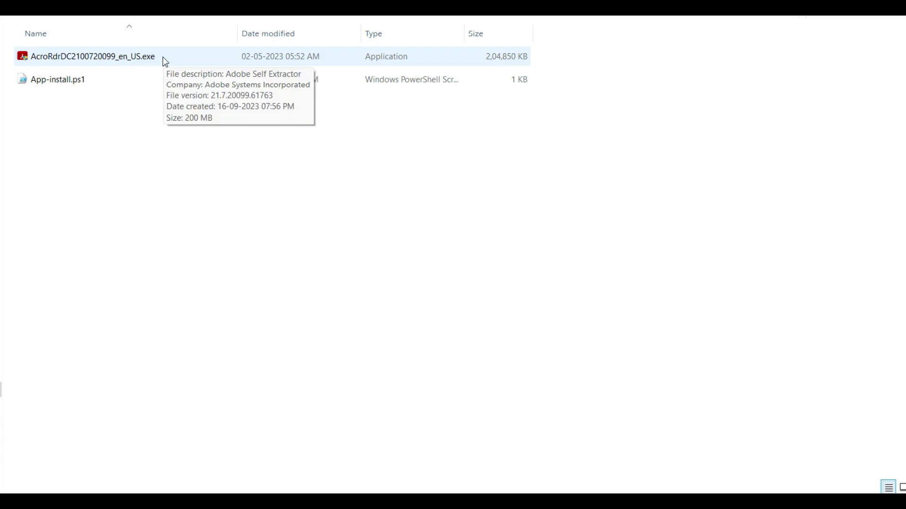
Open the App-install.ps1 script in Notepad.
click(106, 154)
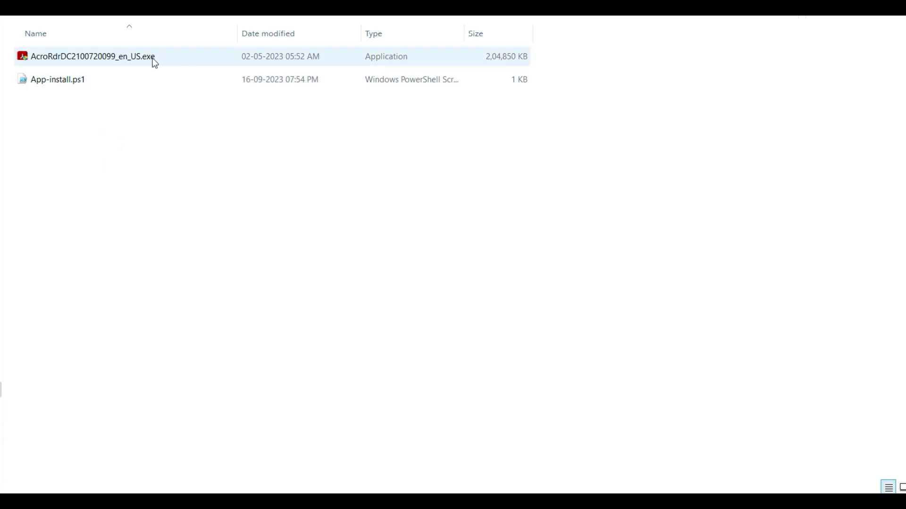
click(132, 156)
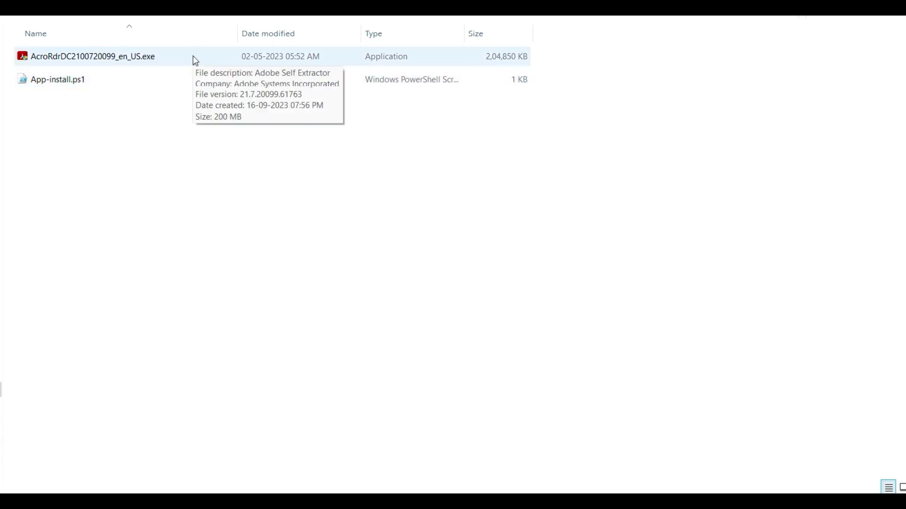
double_click(73, 80)
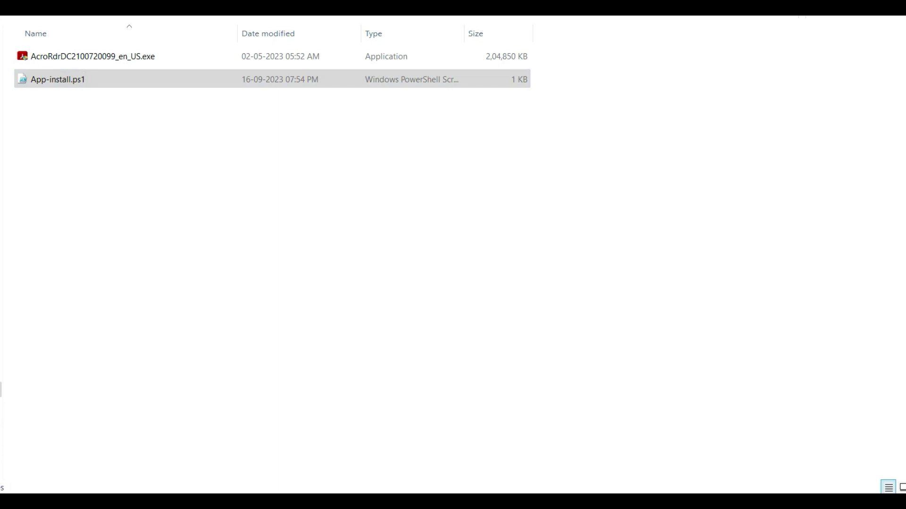
Reposition the Notepad window lower so the file listing shows.
drag(463, 112, 404, 91)
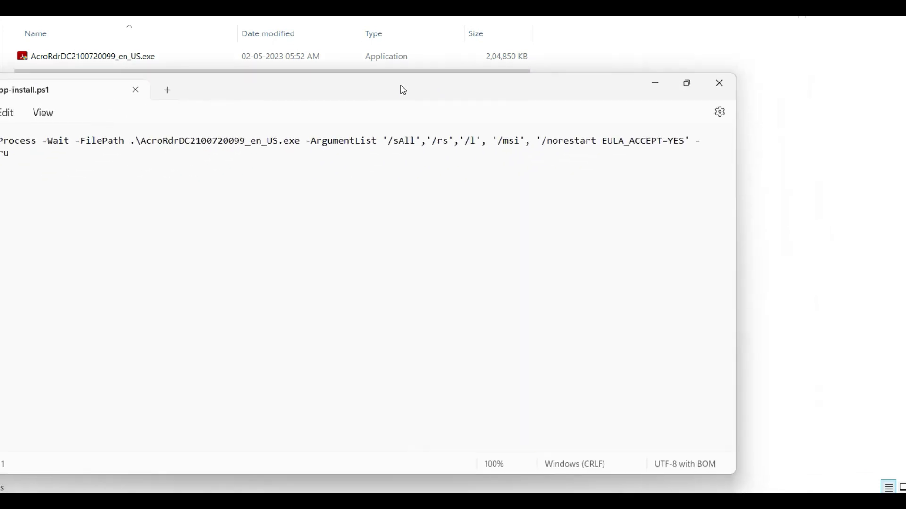
double_click(403, 90)
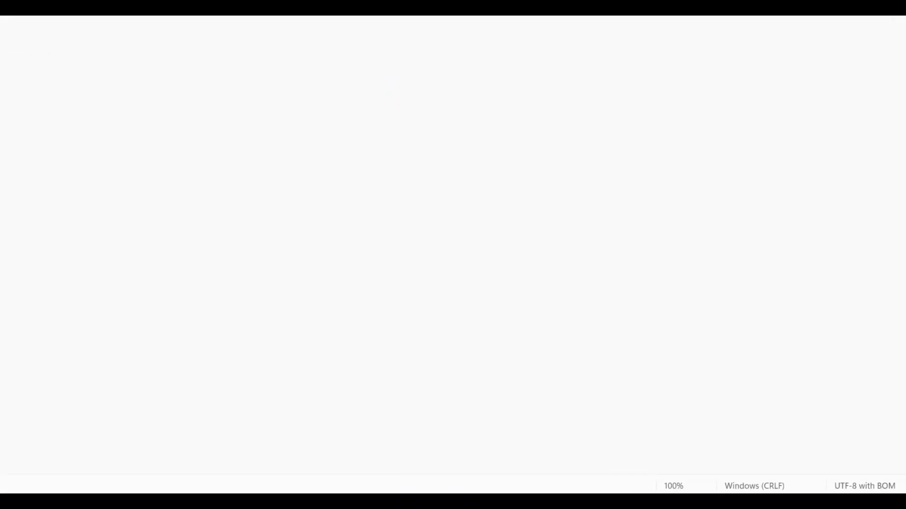
drag(424, 29, 419, 70)
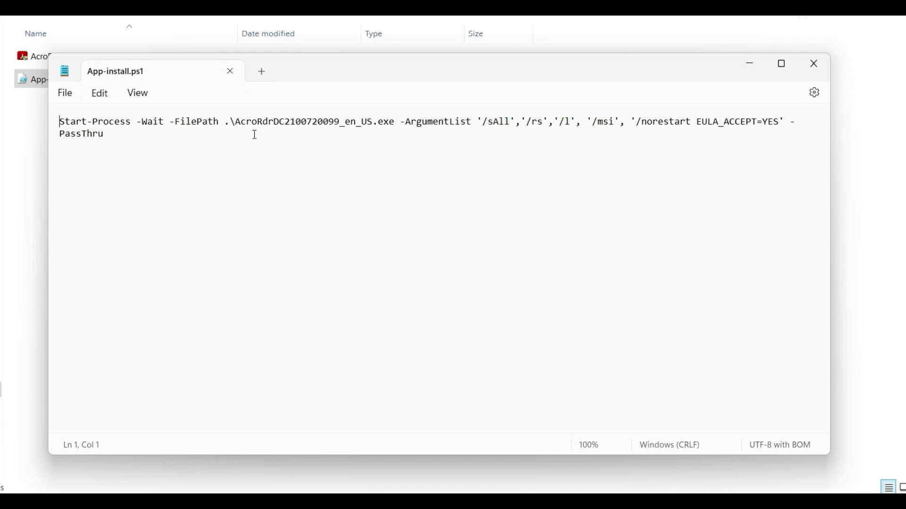
drag(307, 77, 290, 160)
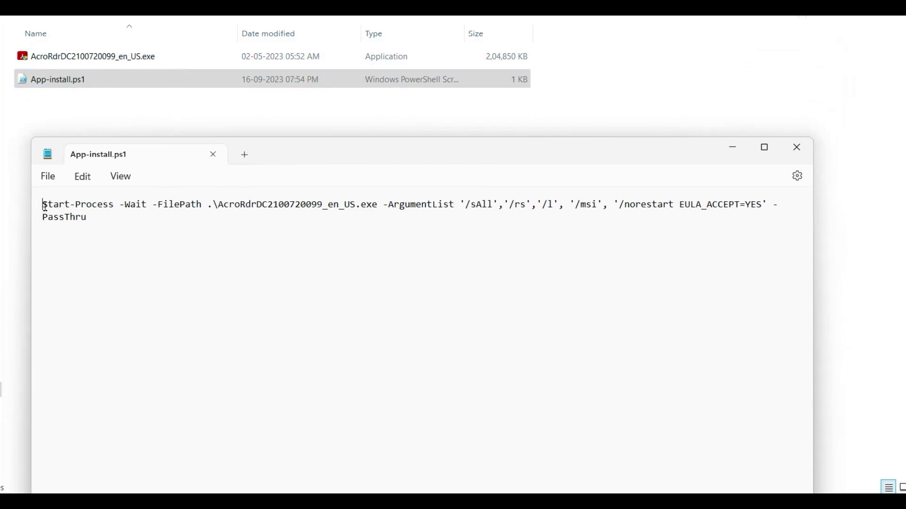
Highlight 'Start-Process -Wait' in the install command, then close Notepad.
drag(45, 208, 149, 207)
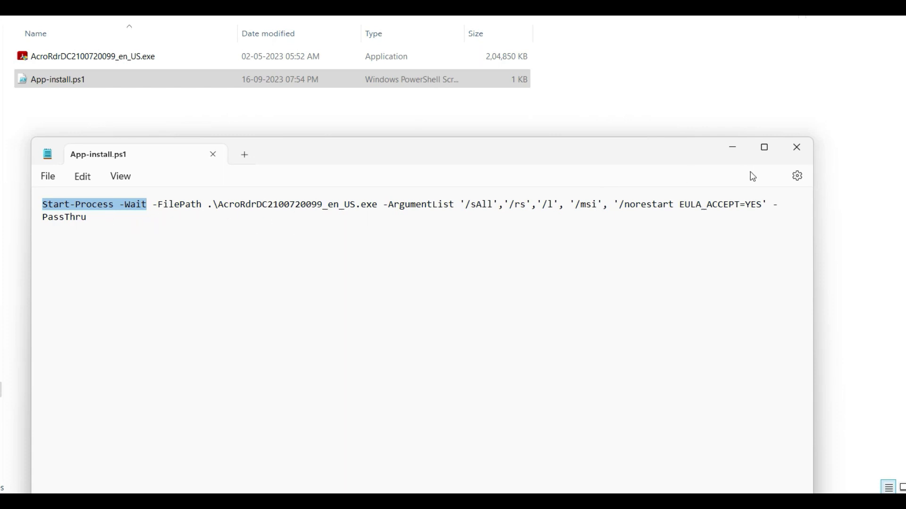
click(167, 74)
click(797, 147)
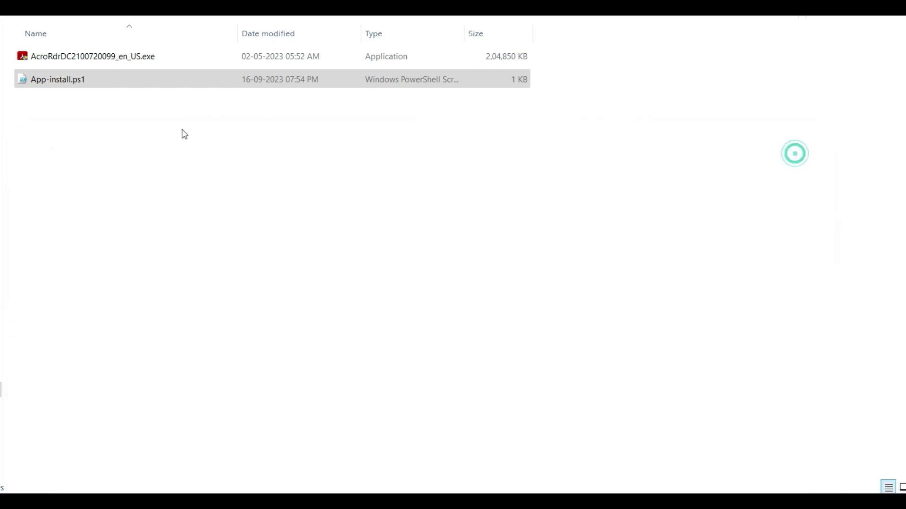
Launch IntuneWinAppUtil and give the Adobe Reader DC folder path as source folder.
click(87, 17)
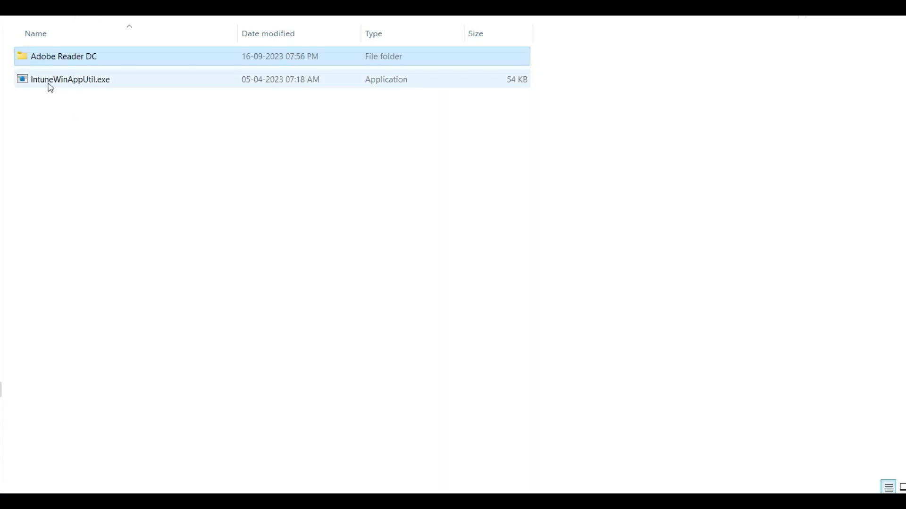
double_click(59, 81)
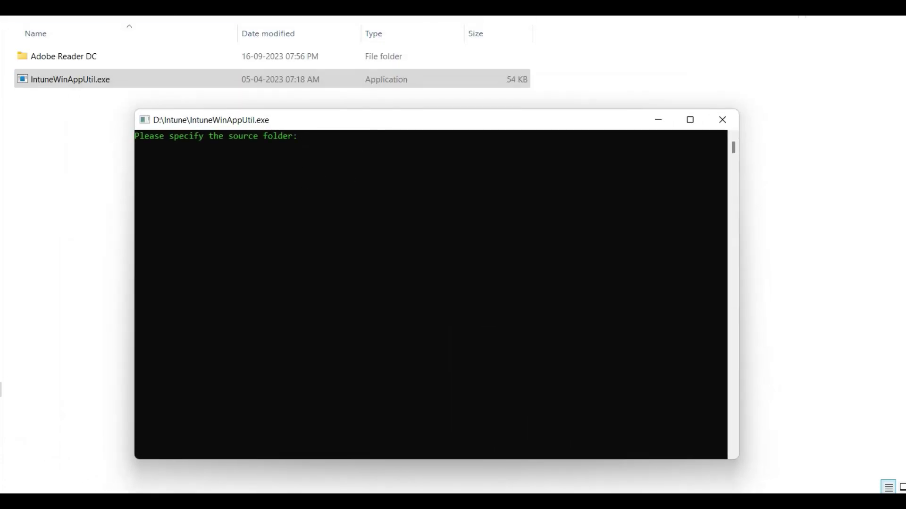
click(73, 57)
double_click(73, 57)
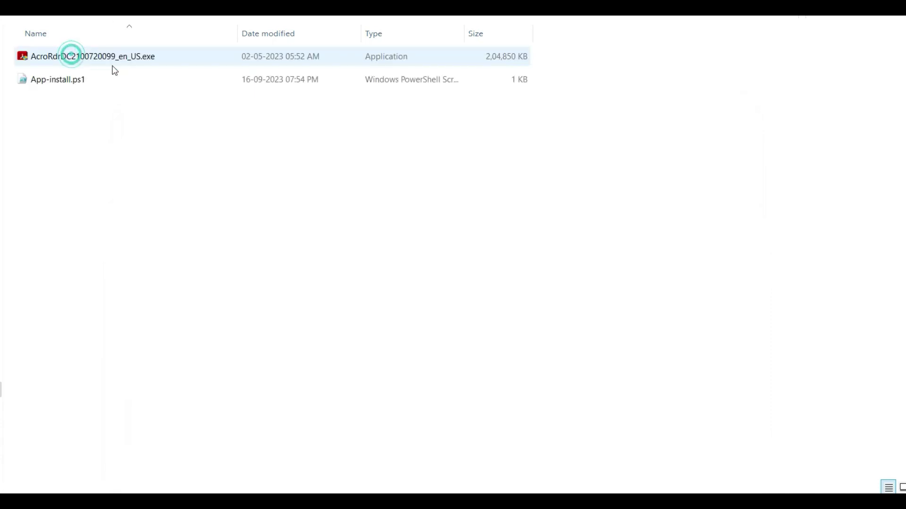
click(203, 14)
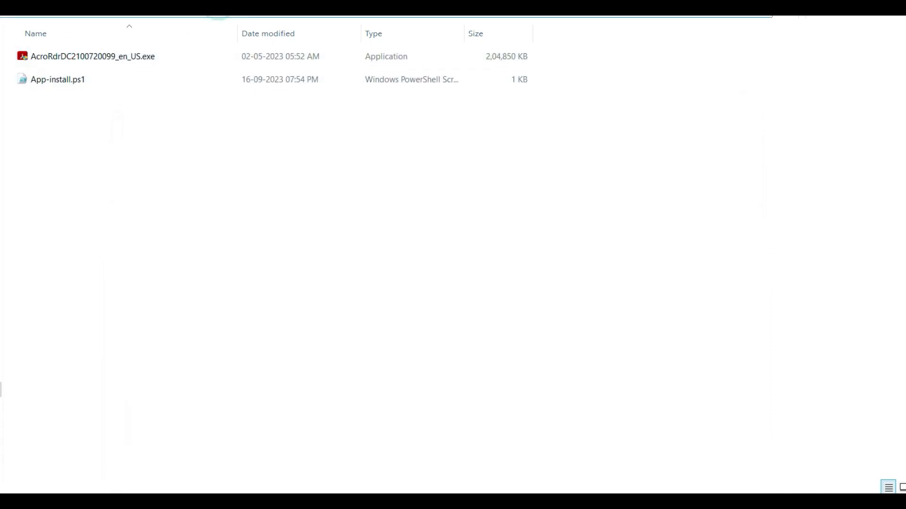
key(alt+Tab)
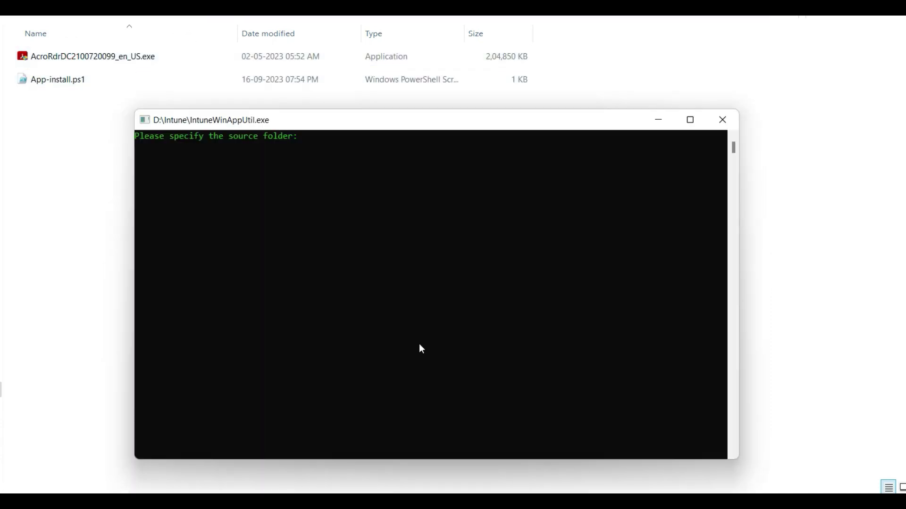
text(D:\Intune\Adobe Reader DC)
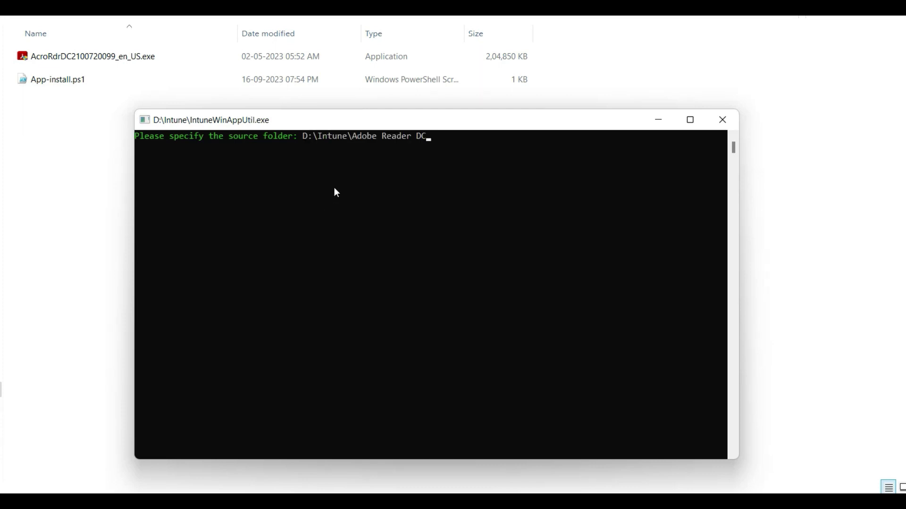
text(\)
key(Return)
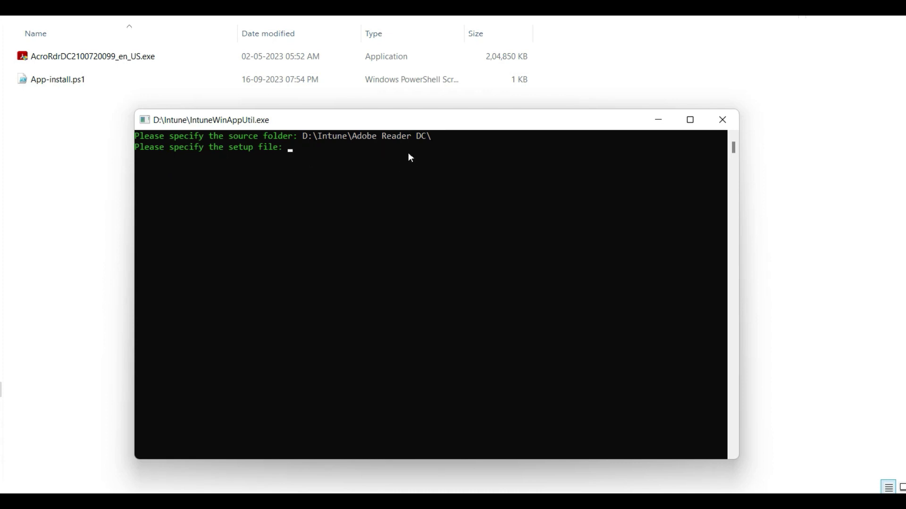
Copy the script name and enter App-install.ps1 as the setup file.
click(91, 83)
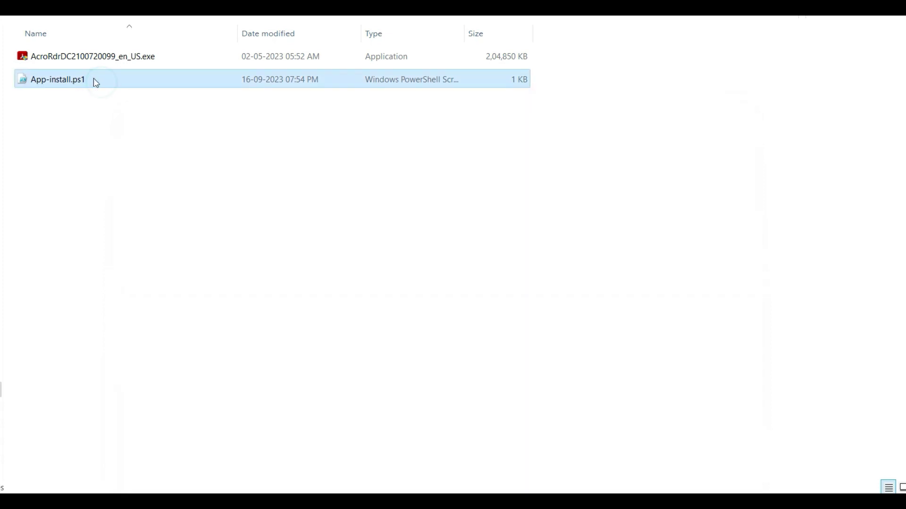
right_click(97, 79)
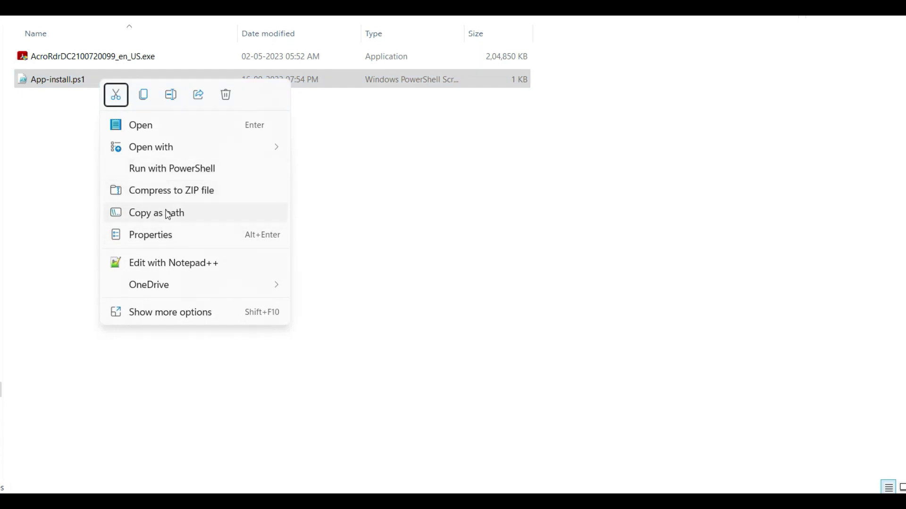
click(50, 163)
click(97, 80)
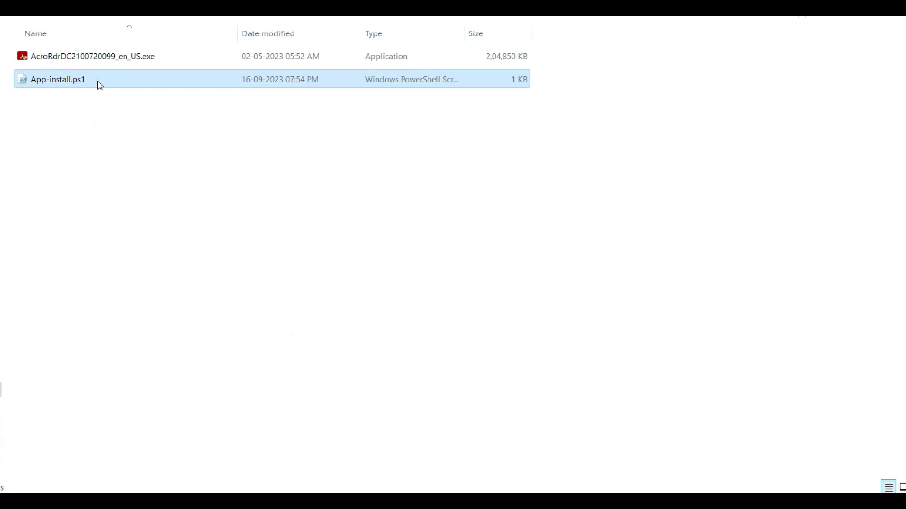
click(97, 80)
drag(99, 81, 26, 91)
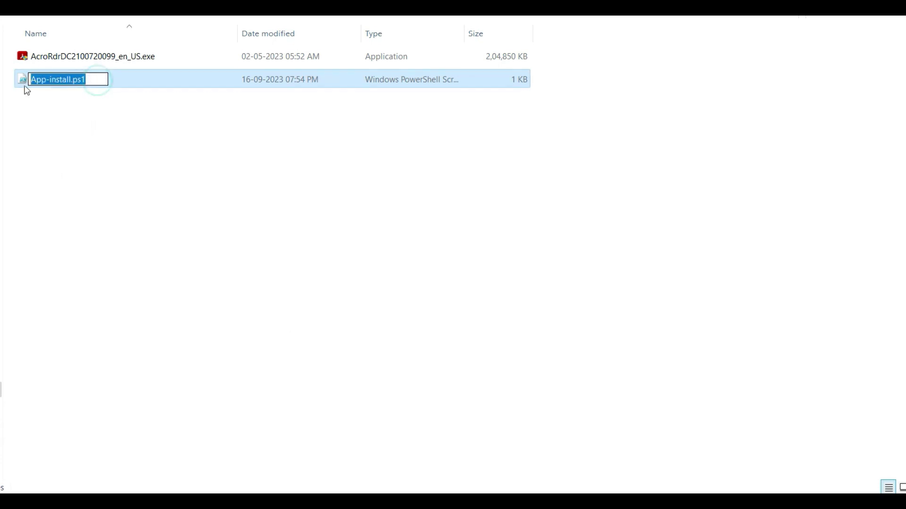
key(ctrl+c)
key(alt+Tab)
right_click(348, 213)
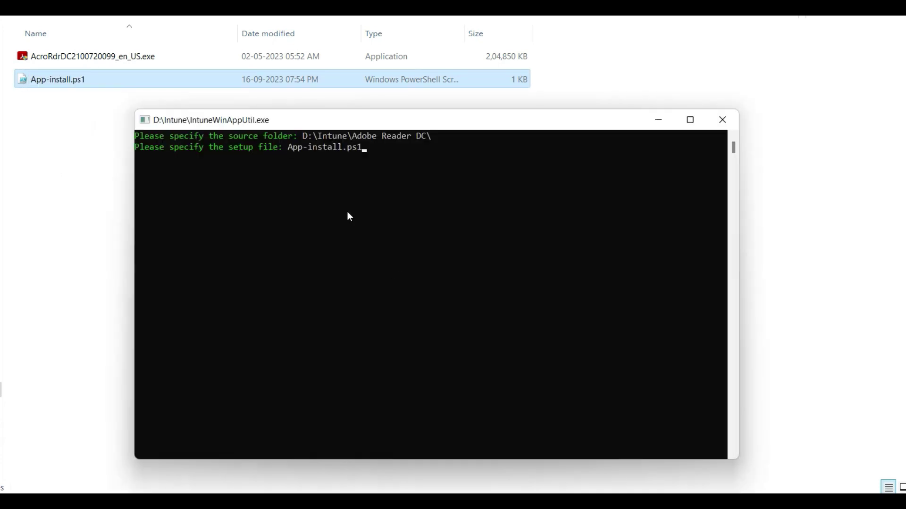
key(Return)
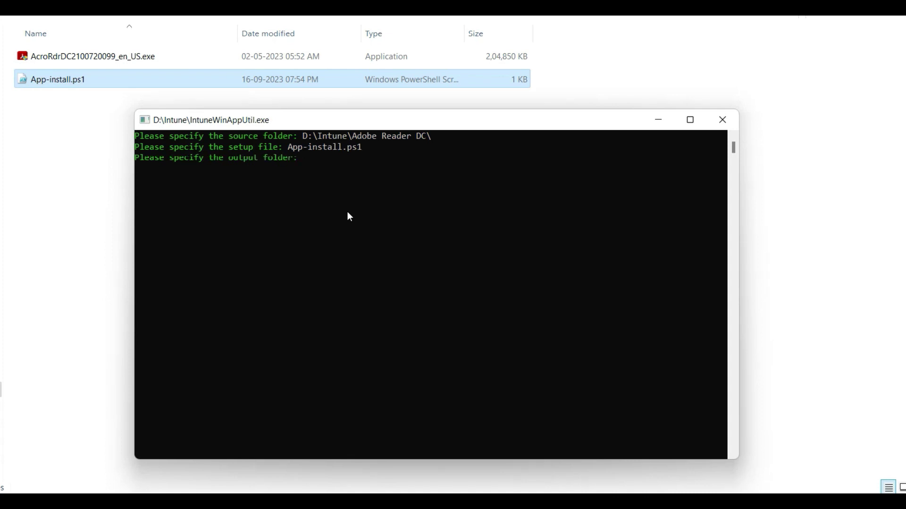
Set output folder D:\Intune\Adobe Reader DC\ and answer N to catalog folder to start packaging.
key(Up)
key(Up)
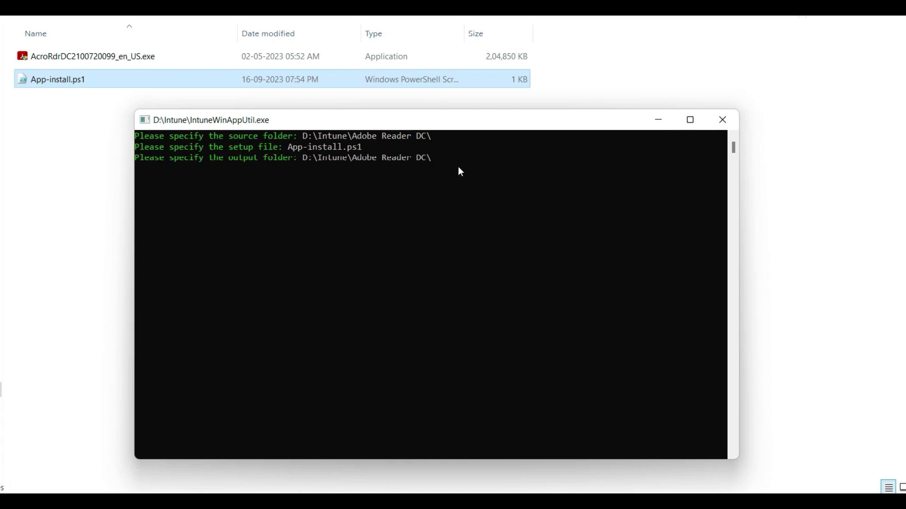
key(Return)
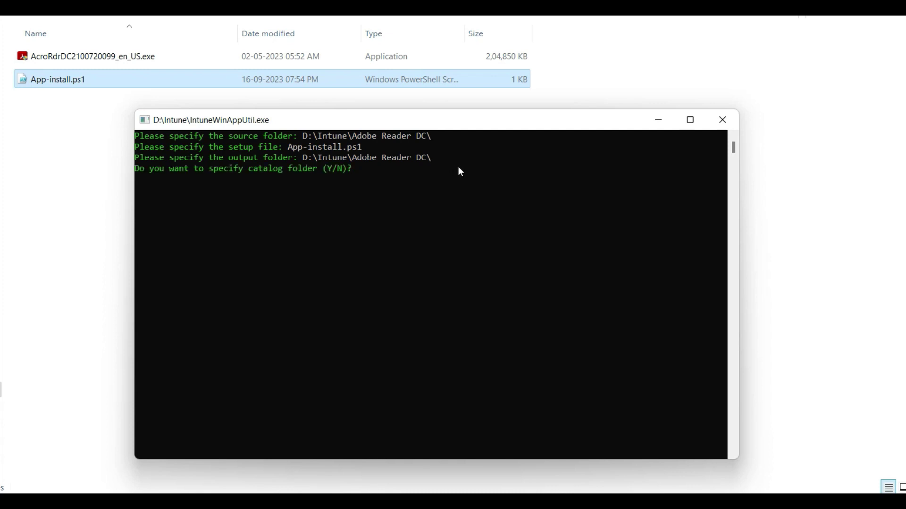
text(N)
key(Return)
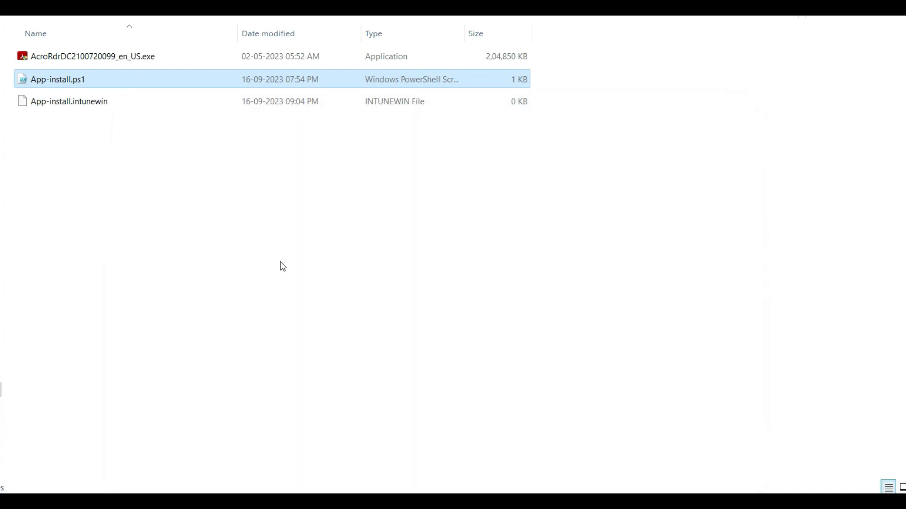
Check the 199 MB App-install.intunewin package, then switch to the Intune admin center.
click(59, 85)
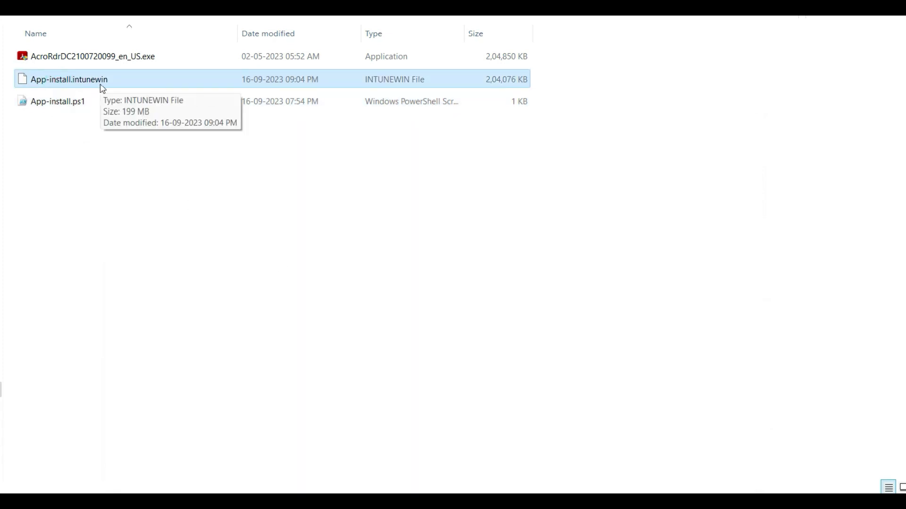
click(203, 240)
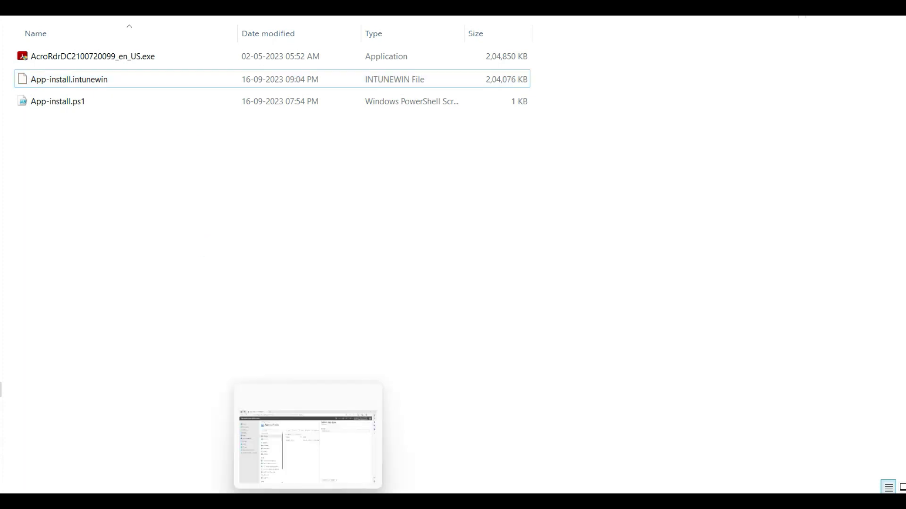
click(307, 435)
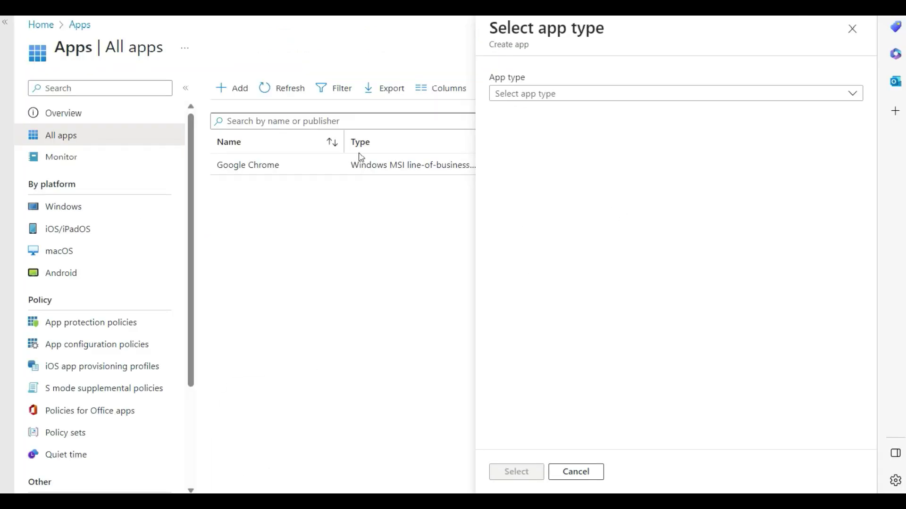
Choose Windows app (Win32) as the new app's type.
click(611, 162)
click(569, 92)
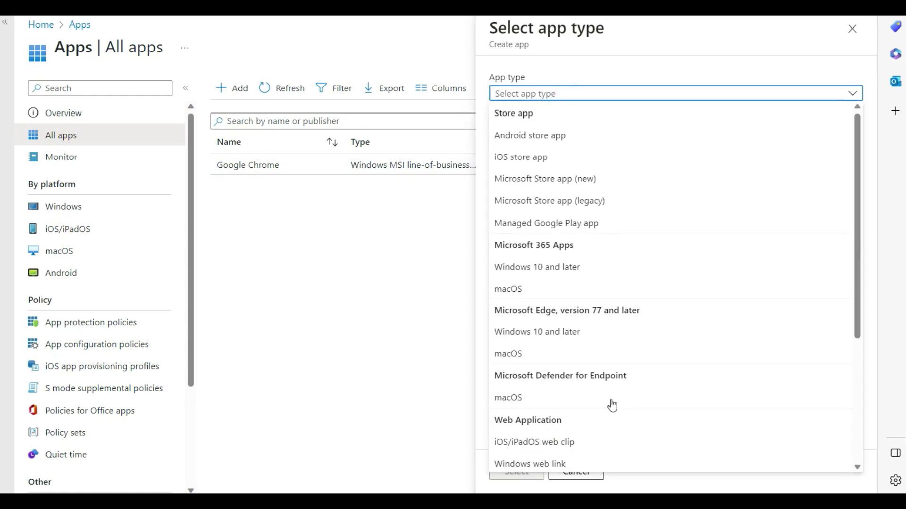
scroll(611, 404, down, 5)
click(572, 396)
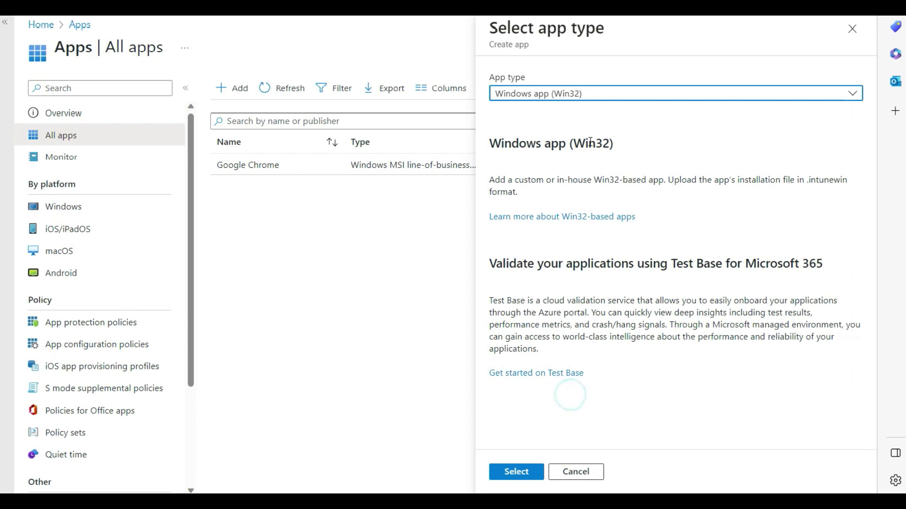
click(518, 473)
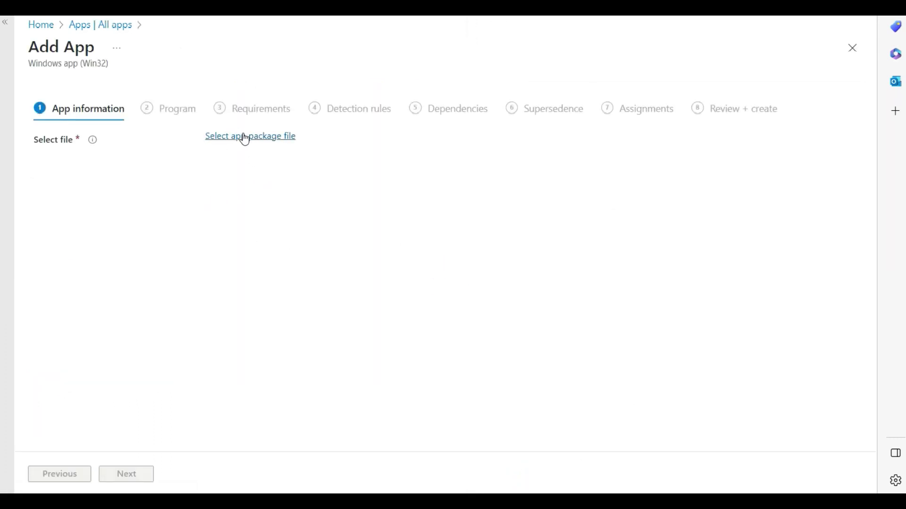
Load App-install.intunewin from the Adobe Reader DC folder as the app package file.
click(239, 137)
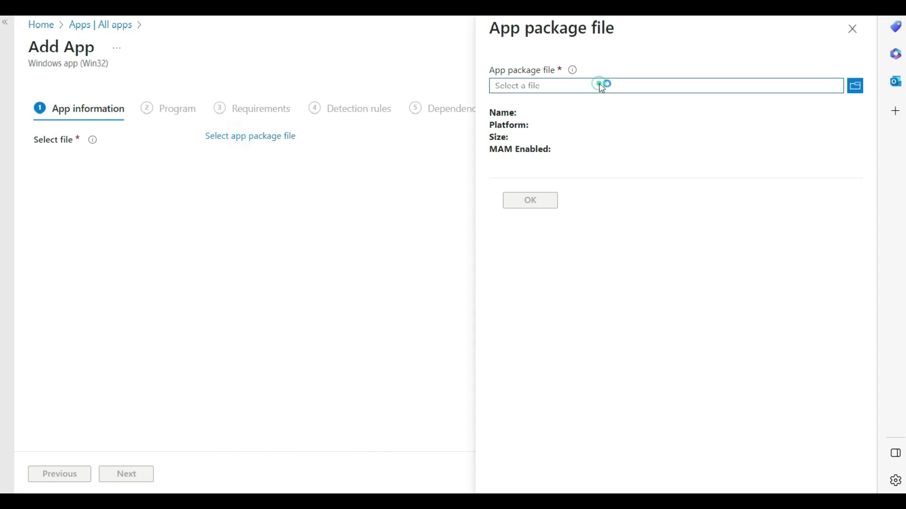
click(601, 85)
double_click(33, 53)
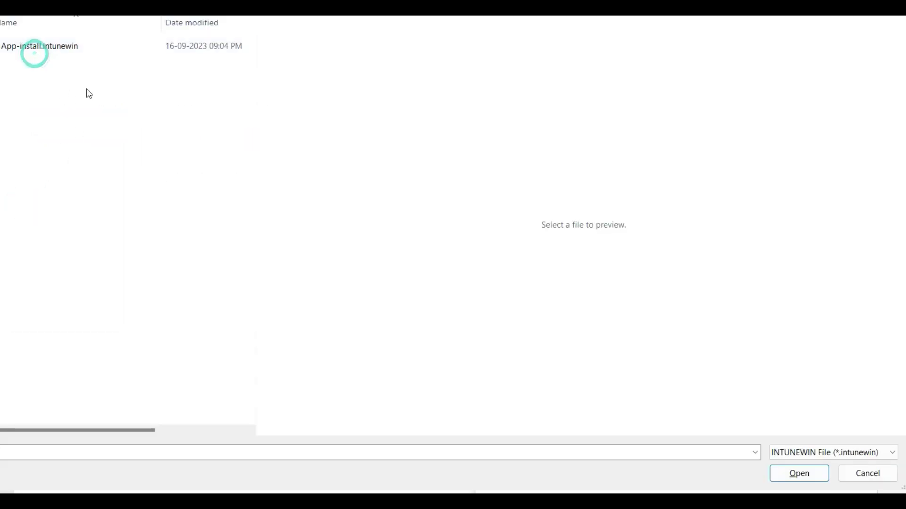
click(45, 50)
click(799, 473)
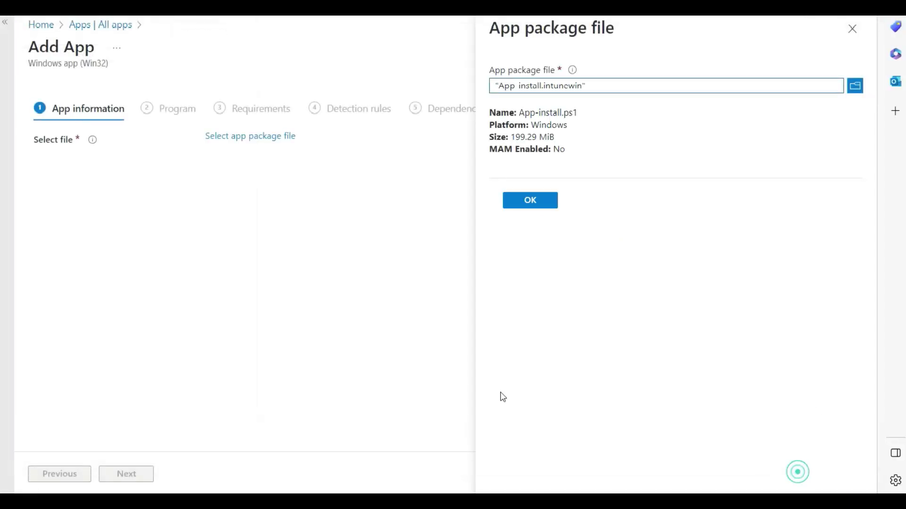
click(527, 206)
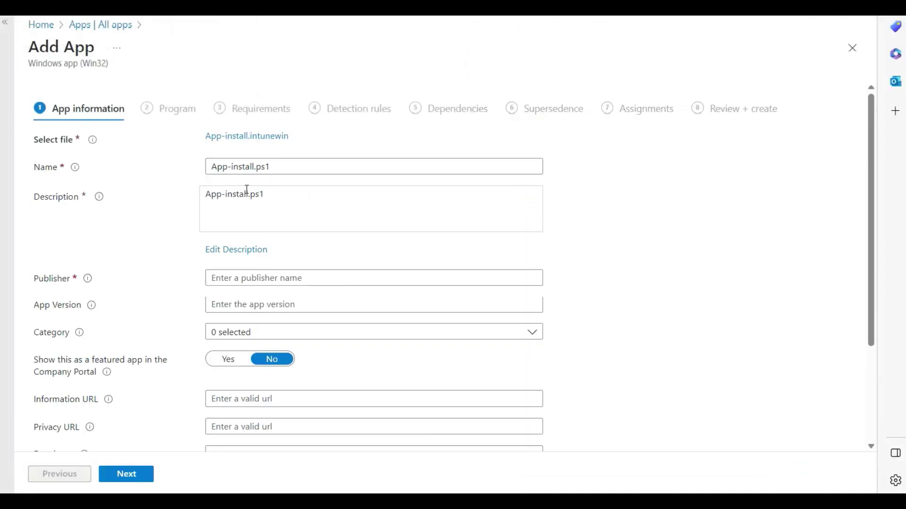
Replace the default app name with 'Adobe Reader DC'.
triple_click(288, 163)
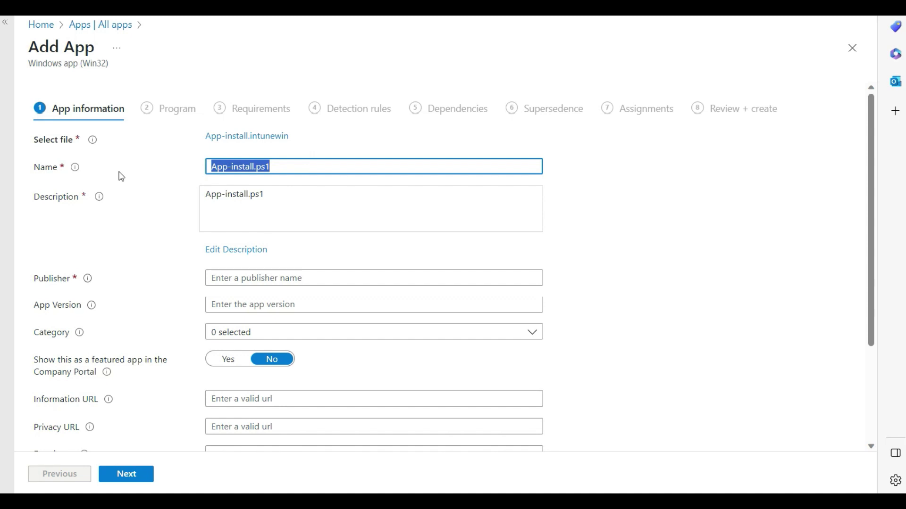
text(Adobe)
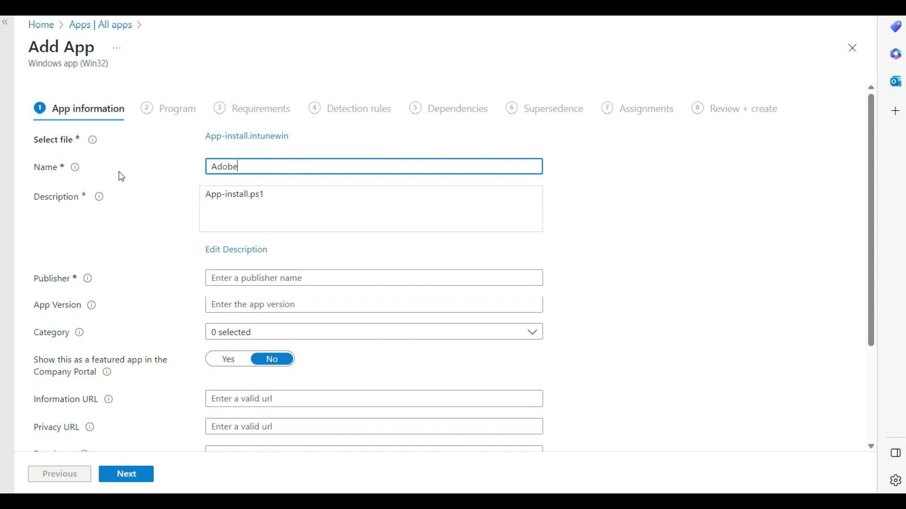
text( Reader DC)
key(BackSpace)
key(BackSpace)
key(BackSpace)
text(DC)
Copy the name into Publisher as 'Adobe Reader DC' and continue to the Program step.
triple_click(291, 165)
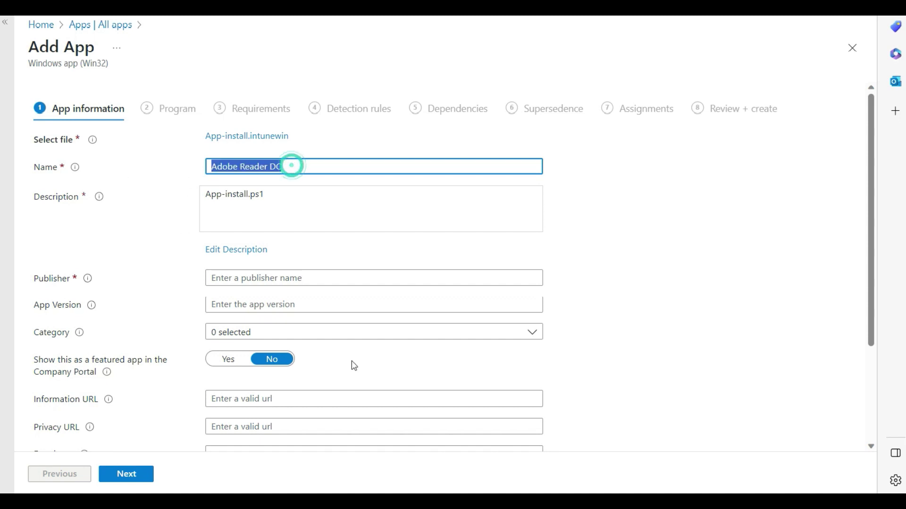
key(ctrl+c)
click(283, 282)
key(ctrl+v)
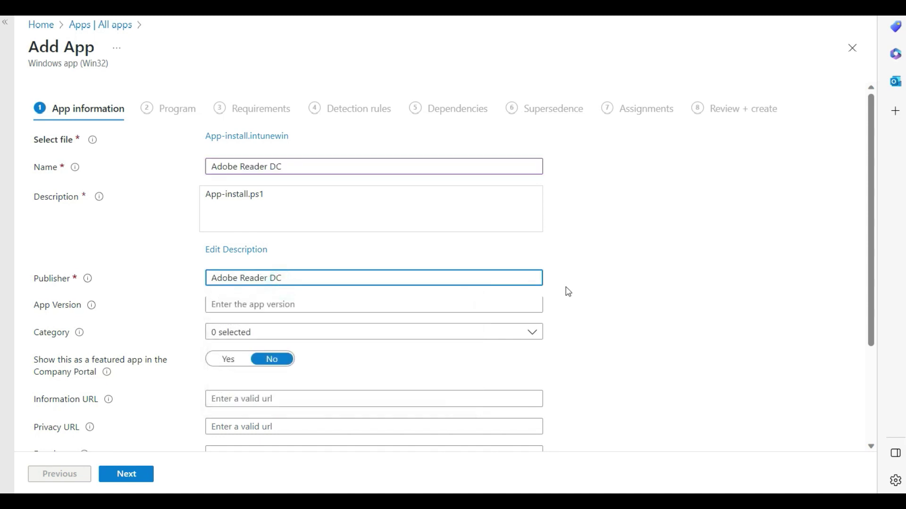
scroll(653, 288, down, 3)
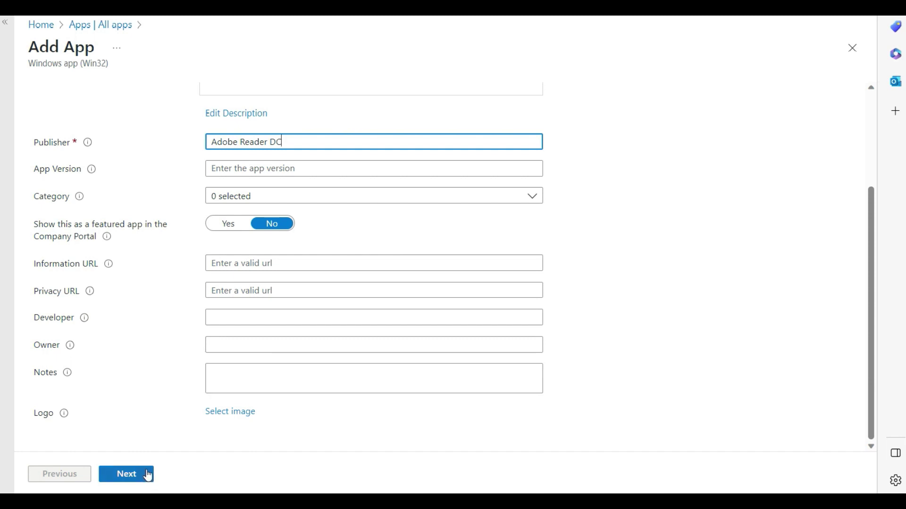
click(134, 478)
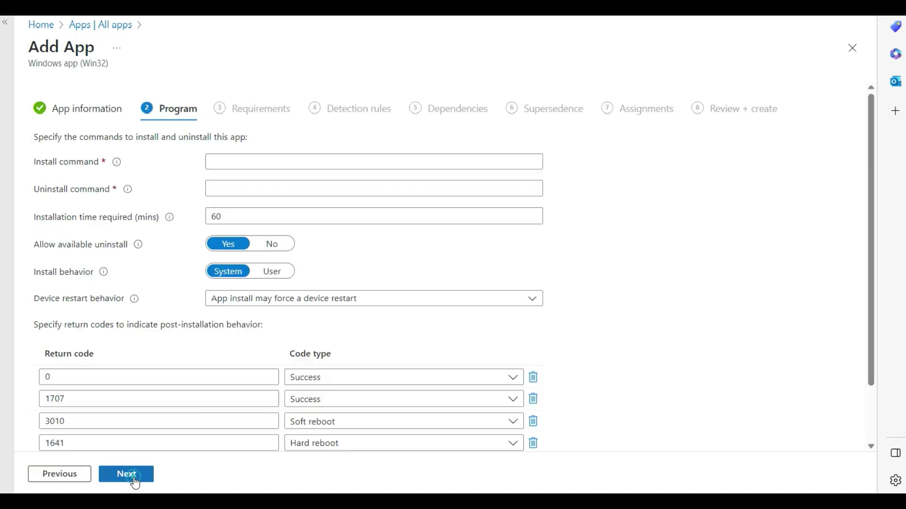
Paste App-install.ps1 into the Install command field.
click(222, 163)
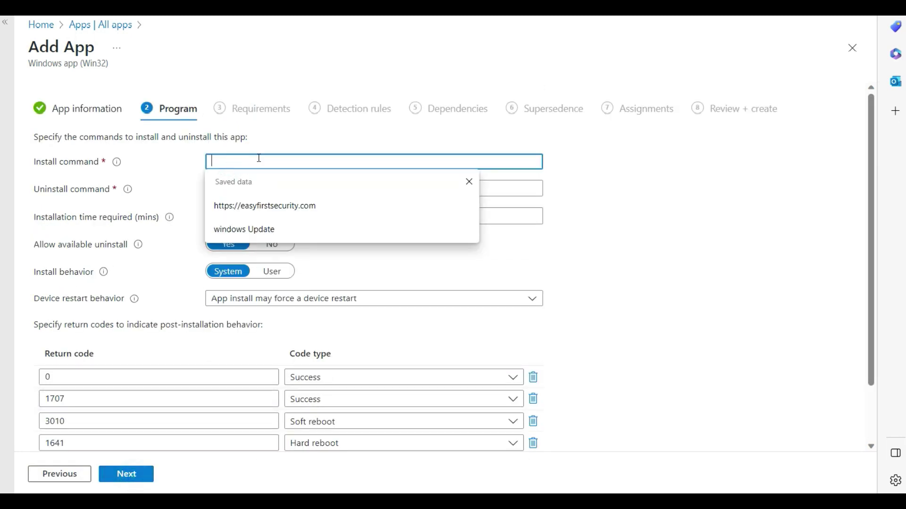
click(247, 160)
click(248, 160)
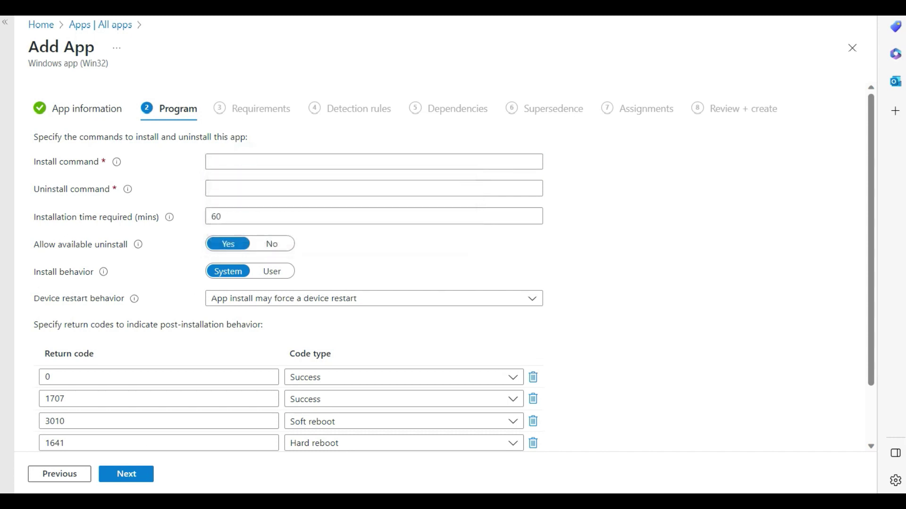
click(243, 161)
click(261, 164)
key(ctrl+v)
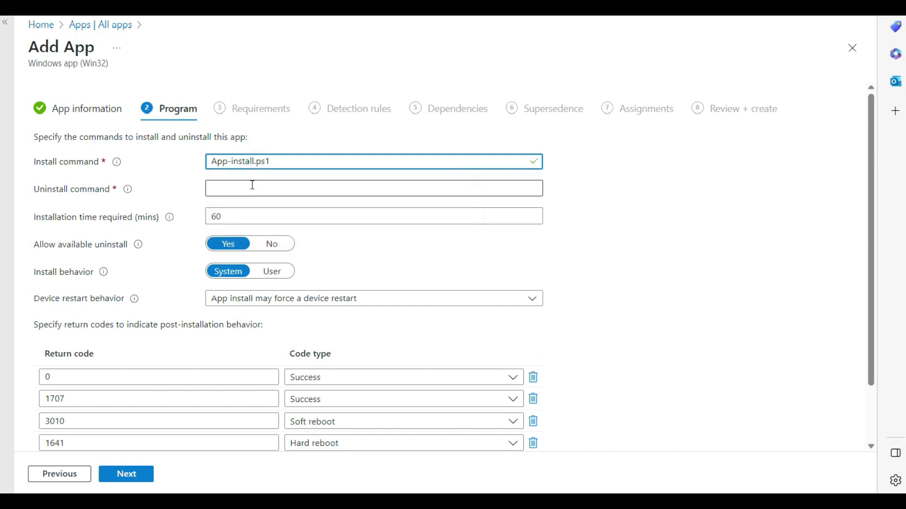
Replace it with 'powershell.exe -ExecutionPolicy Bypass -File App-install.ps1'.
triple_click(286, 161)
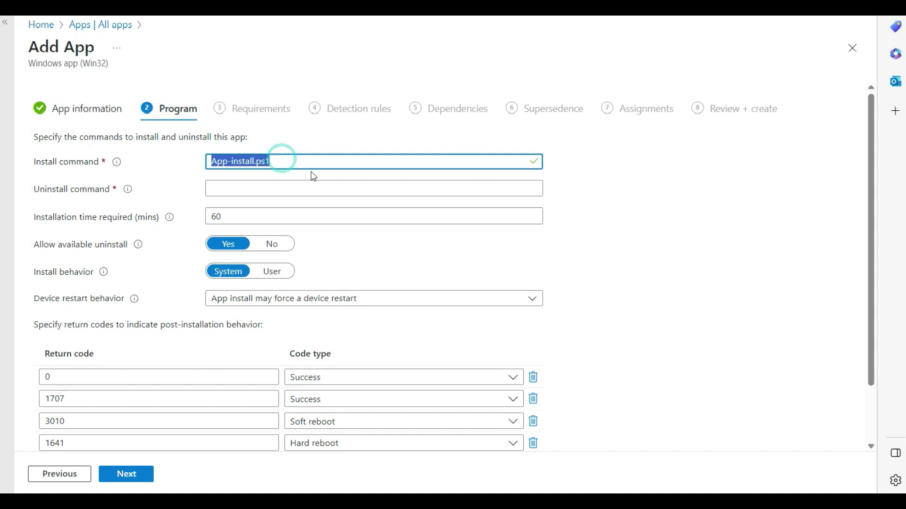
click(289, 161)
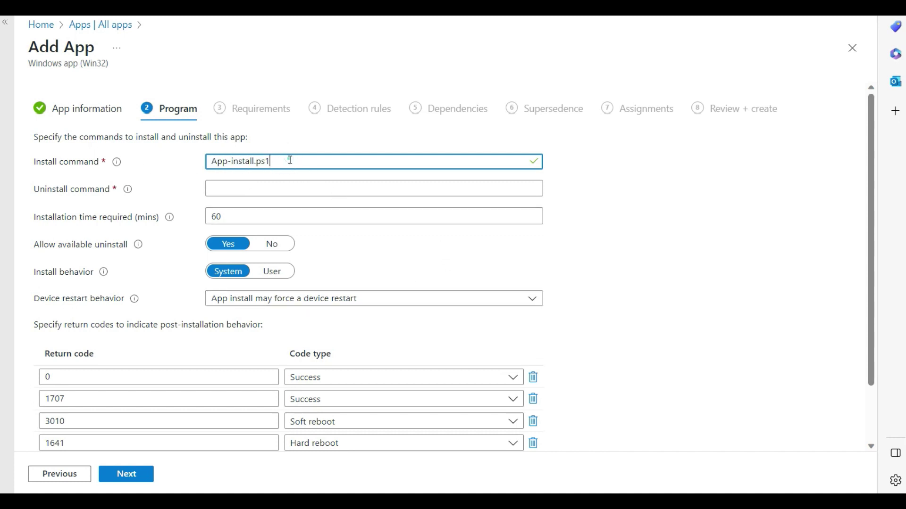
key(BackSpace)
key(BackSpace)
key(BackSpace)
key(BackSpace)
key(BackSpace)
key(BackSpace)
key(BackSpace)
key(BackSpace)
key(BackSpace)
key(BackSpace)
key(BackSpace)
key(BackSpace)
key(BackSpace)
key(BackSpace)
key(BackSpace)
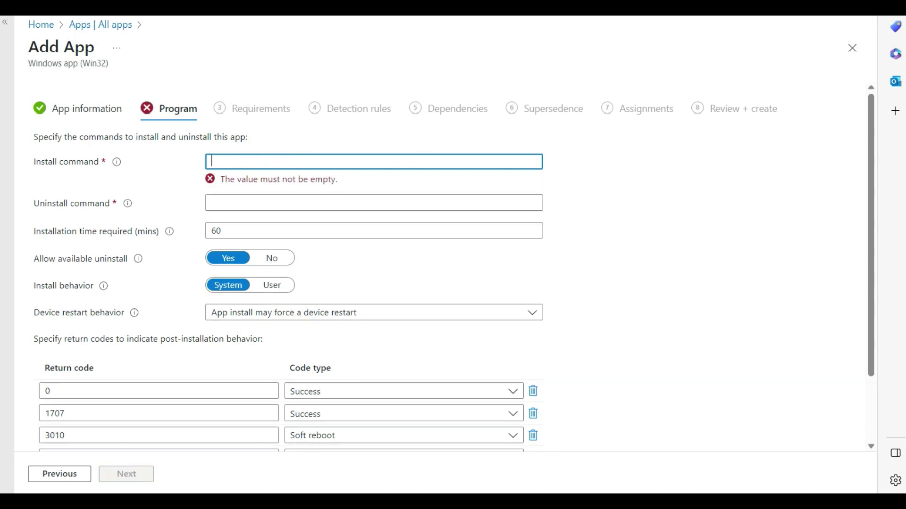
key(Tab)
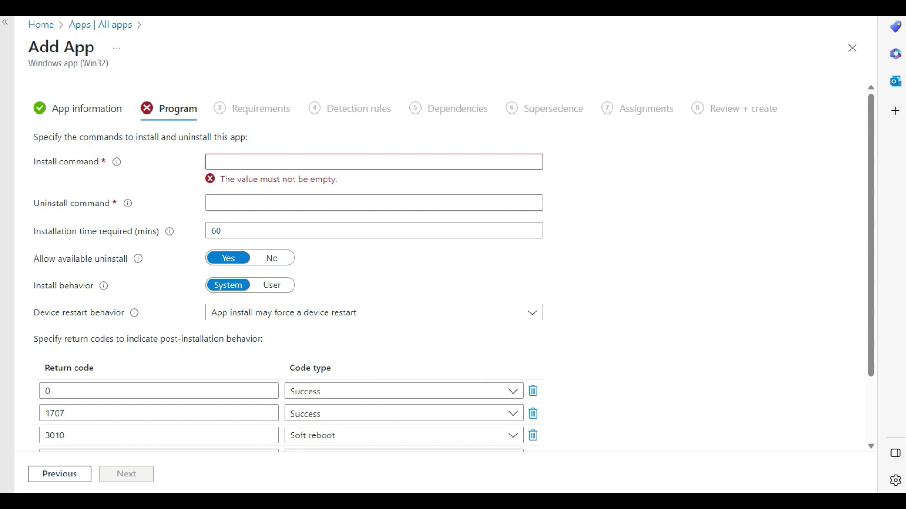
click(264, 156)
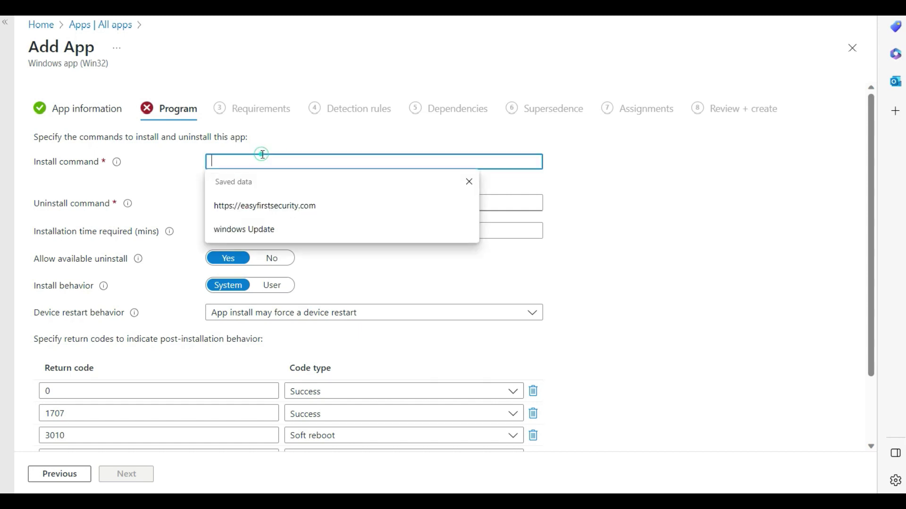
key(ctrl+v)
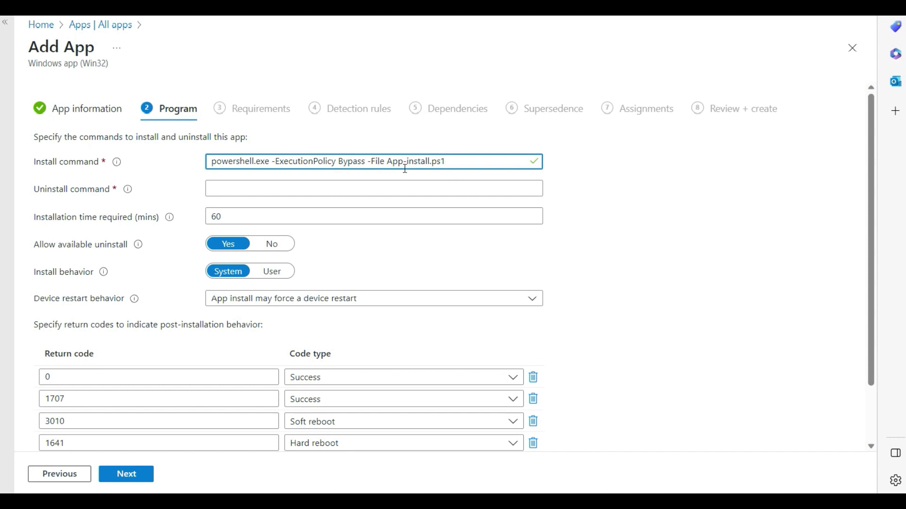
click(457, 162)
Enter WMIC as the uninstall command and review the return codes below.
click(288, 183)
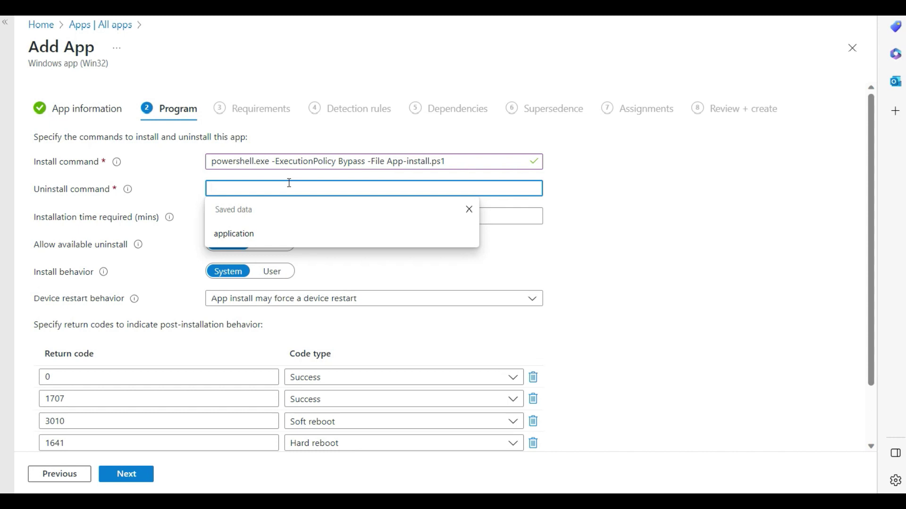
text(WMIC)
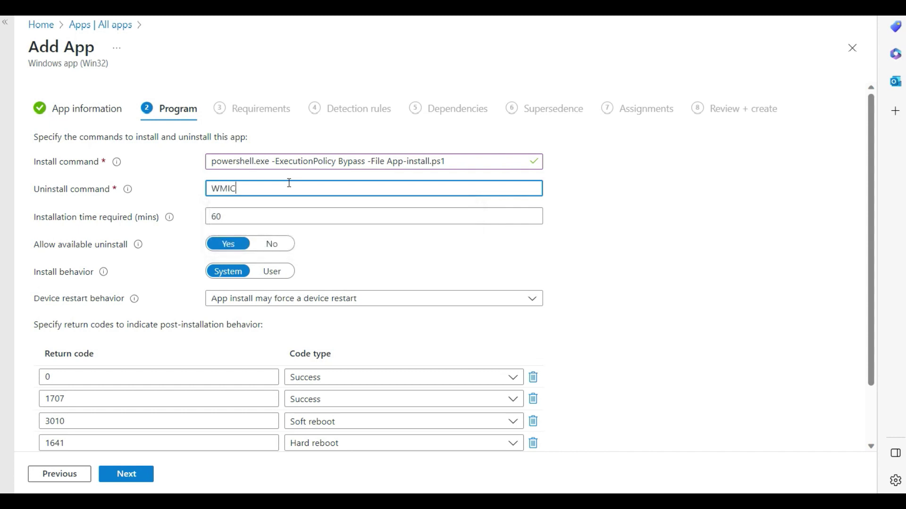
key(BackSpace)
key(BackSpace)
key(BackSpace)
text(WMIC)
scroll(329, 238, down, 1)
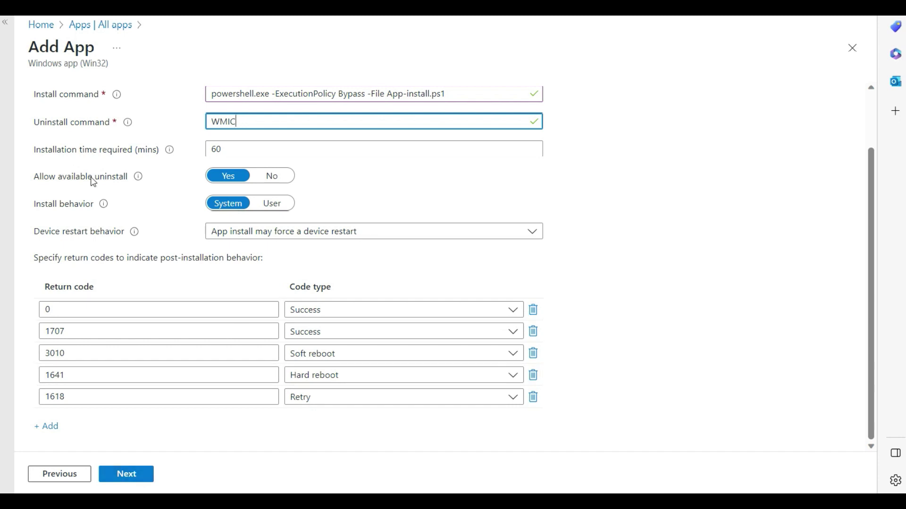
In Requirements, require 64-bit architecture and minimum OS Windows 10 21H1.
click(127, 474)
click(248, 161)
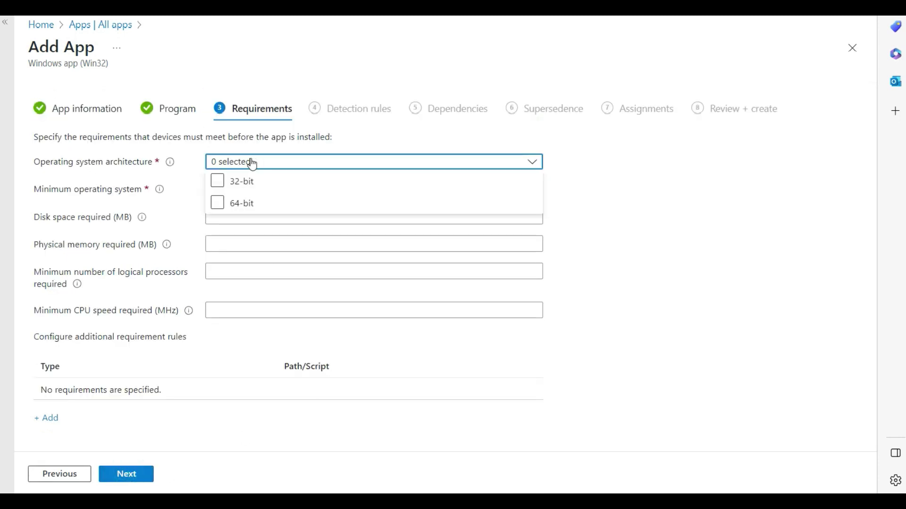
click(218, 203)
click(714, 210)
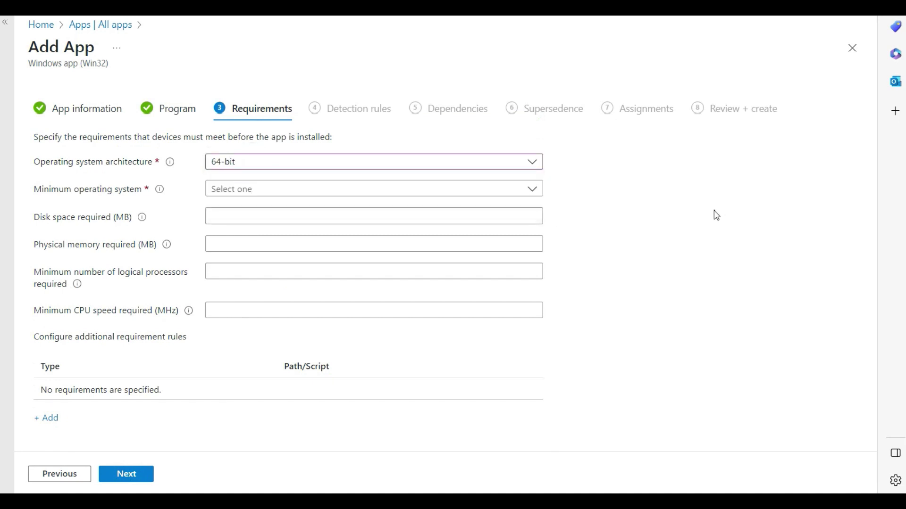
click(264, 188)
scroll(314, 396, down, 1)
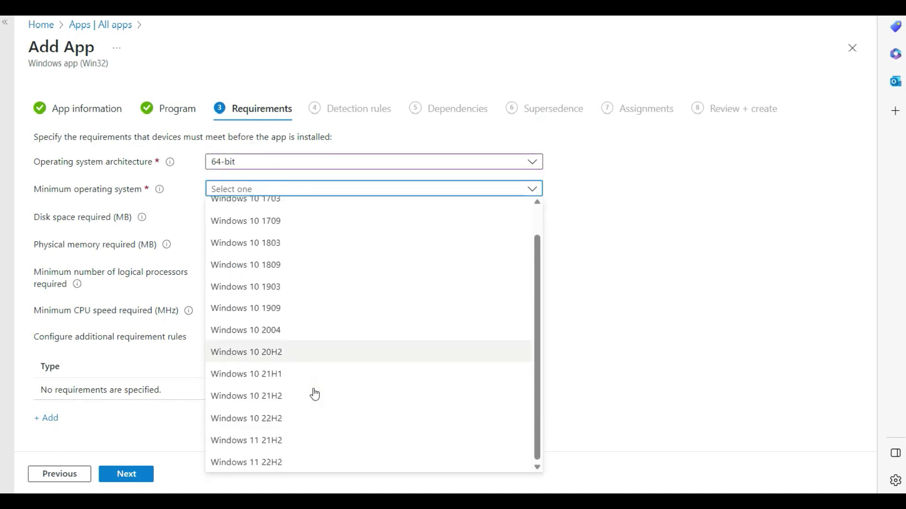
click(291, 378)
Switch the detection rules format to 'Manually configure detection rules' and begin a new rule.
click(134, 480)
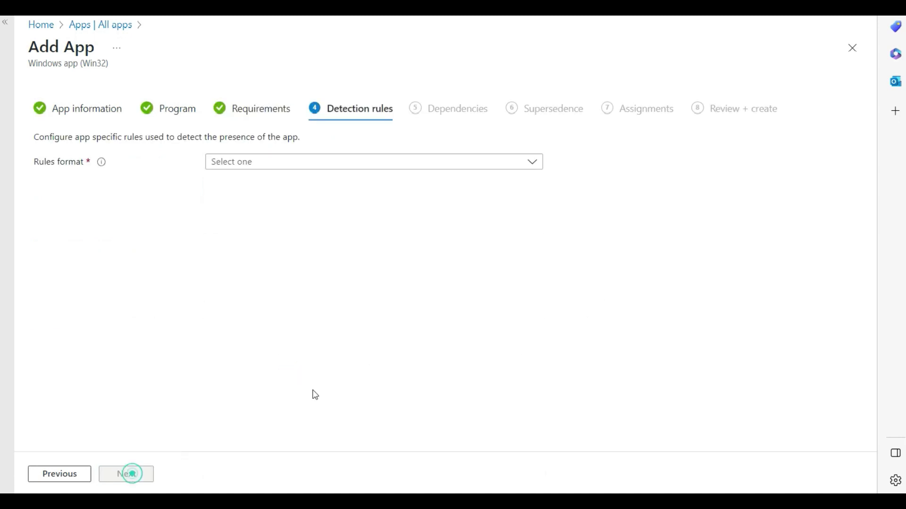
click(245, 164)
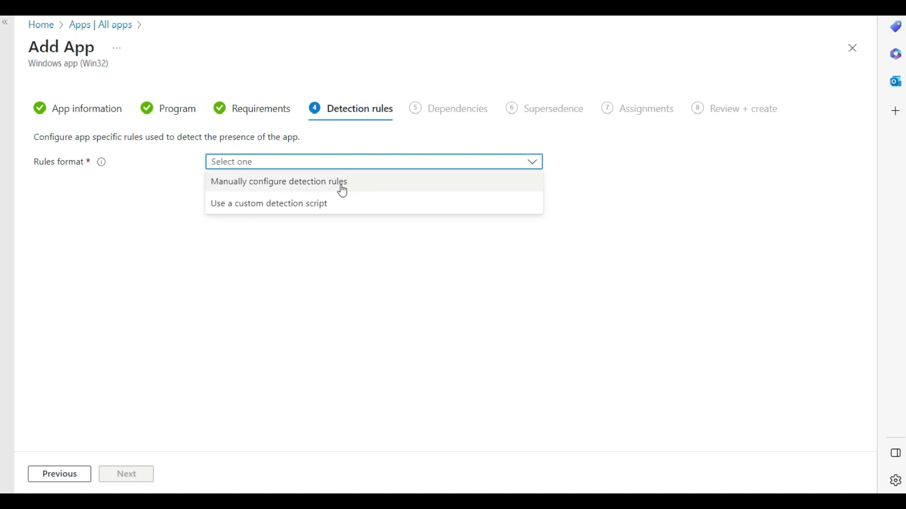
click(288, 182)
click(47, 254)
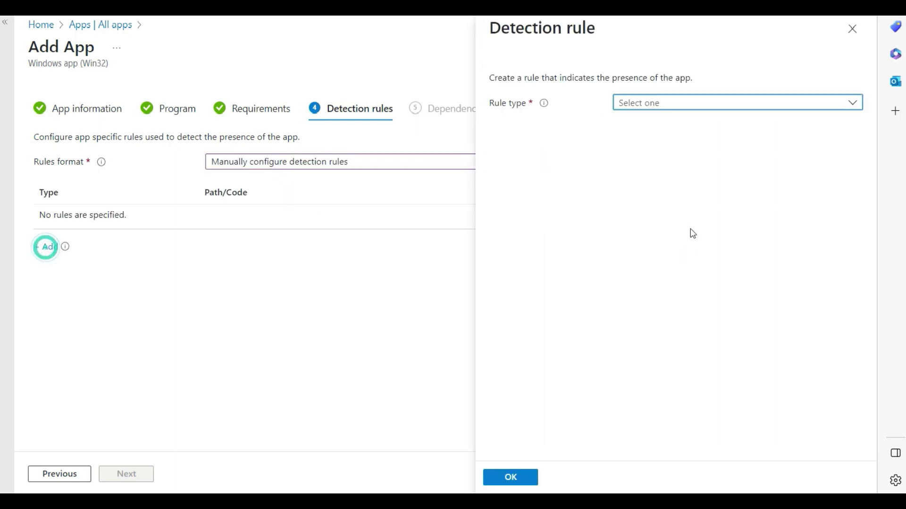
click(654, 110)
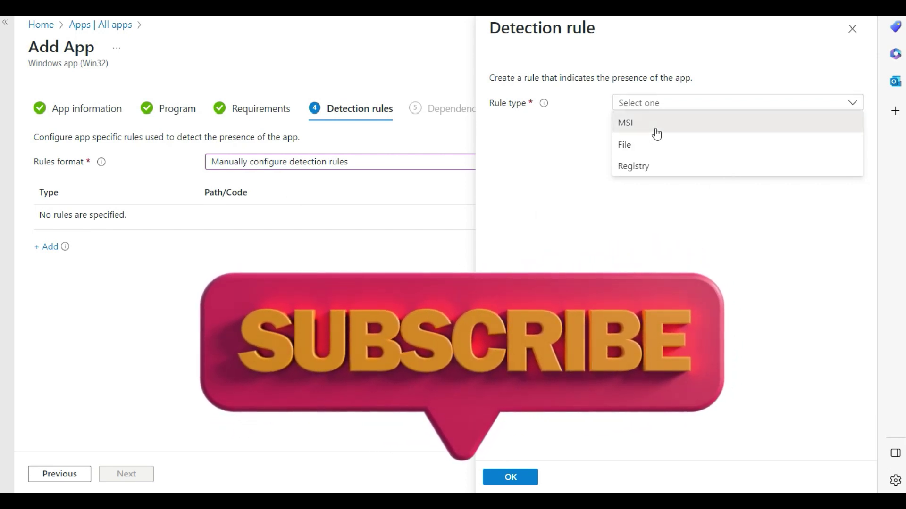
Save an MSI detection rule with product code AC76BA86-7AD7-1033-7B44-AC0F074E4100.
click(655, 128)
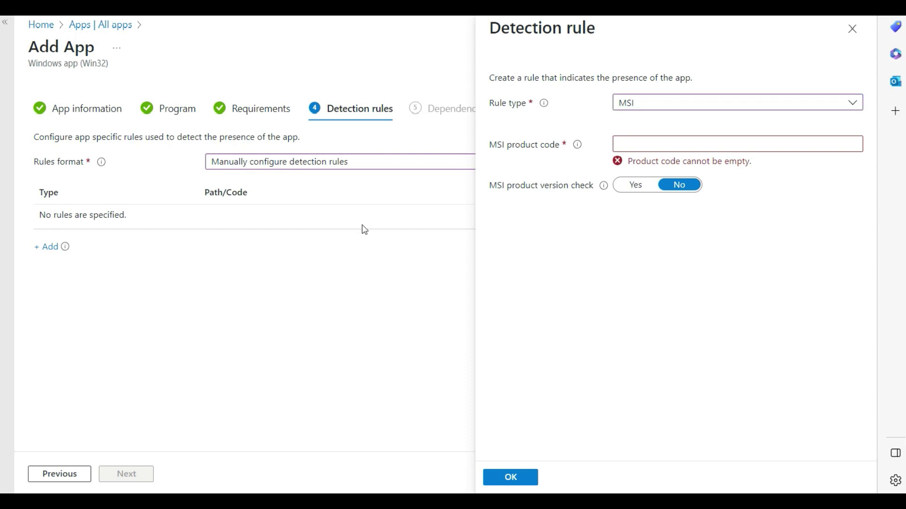
click(642, 146)
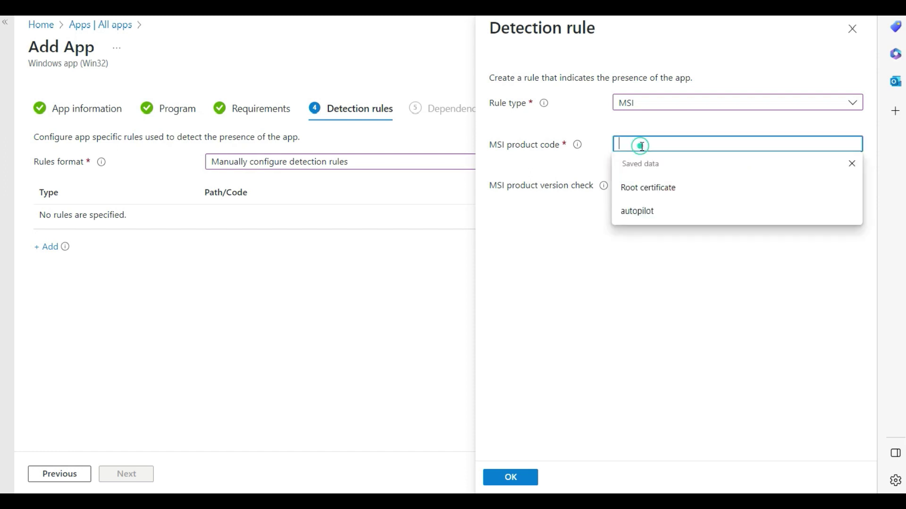
text(AC76BA86-7AD7-1033-7B44-AC0F074E4100)
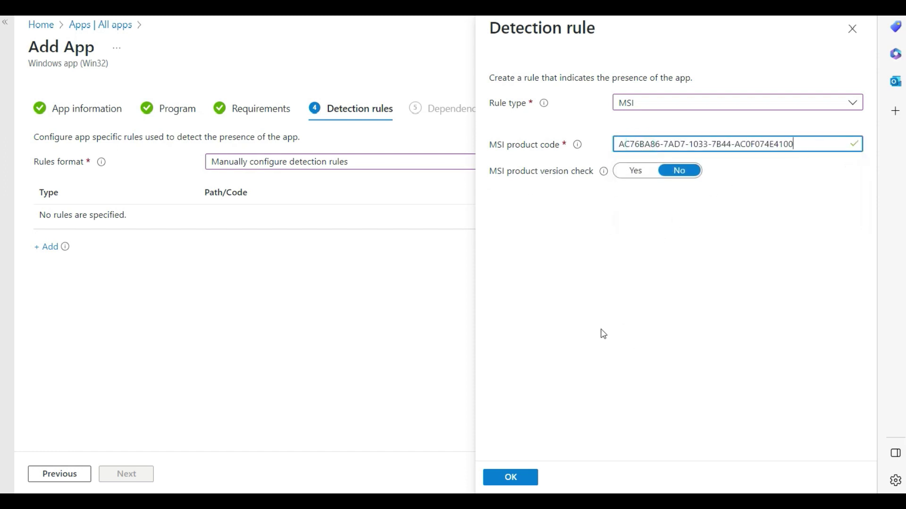
click(510, 477)
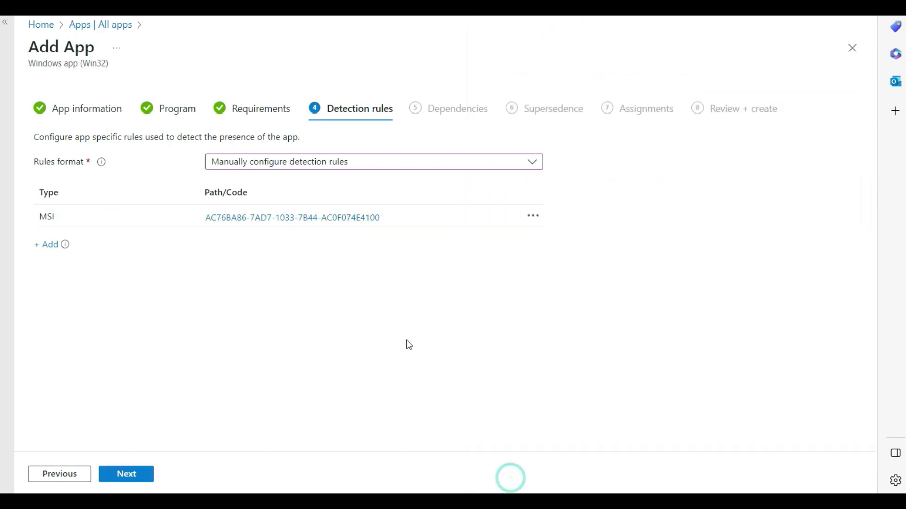
Skip past the Dependencies and Supersedence steps to Assignments.
click(126, 481)
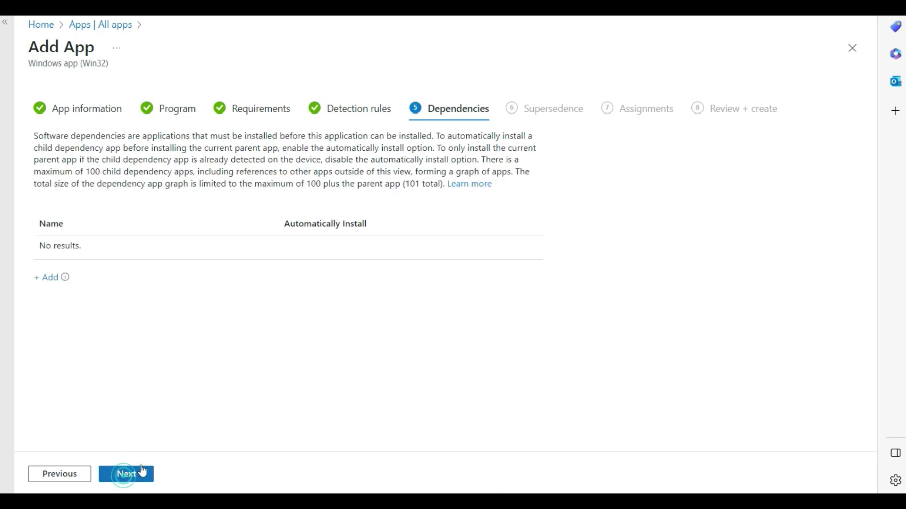
click(132, 477)
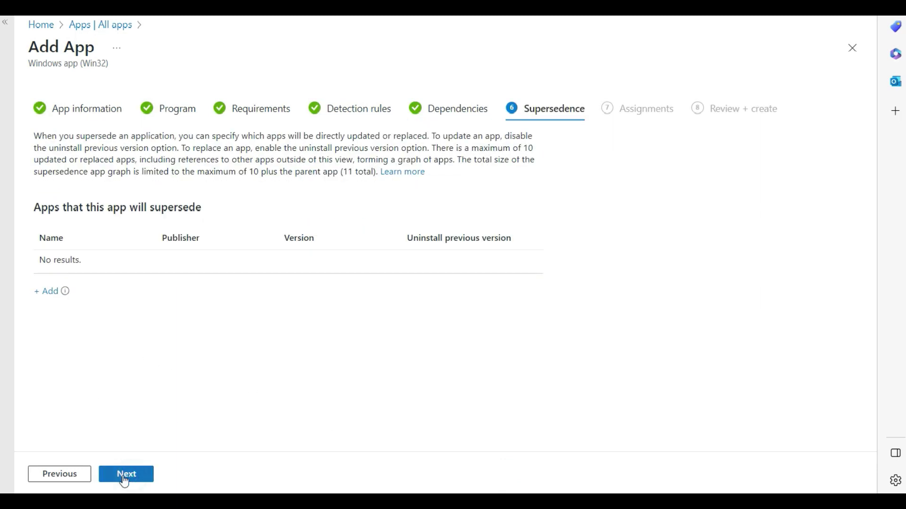
click(129, 477)
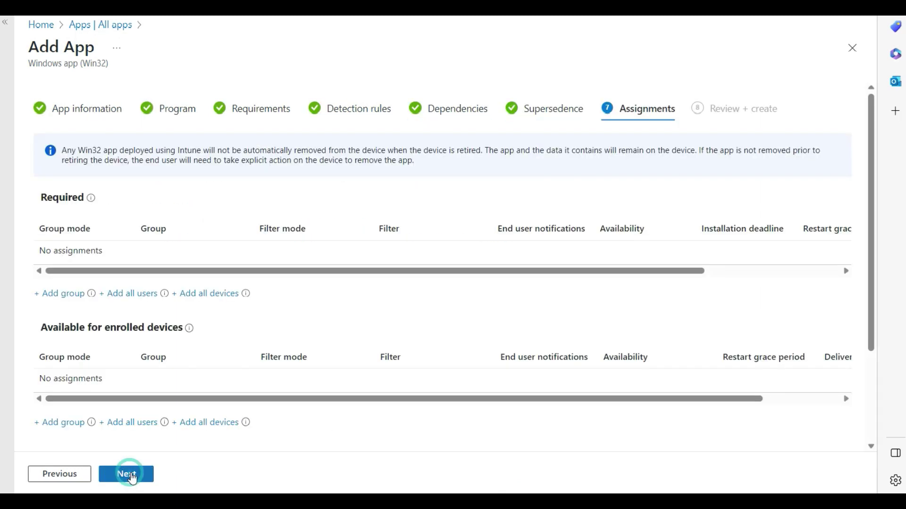
Assign the app as Required to all devices and review the summary.
click(216, 300)
click(132, 477)
scroll(160, 448, down, 2)
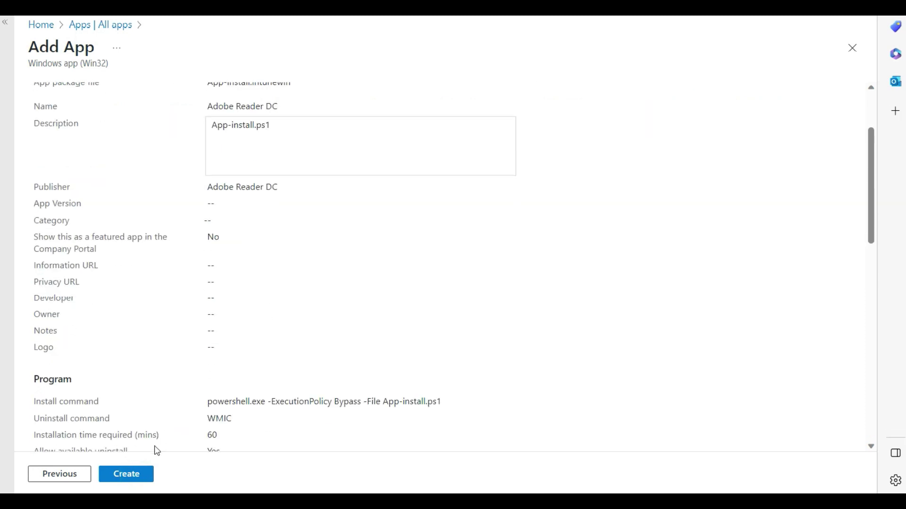
Create the Adobe Reader DC app and check its package upload progress in Notifications.
click(129, 474)
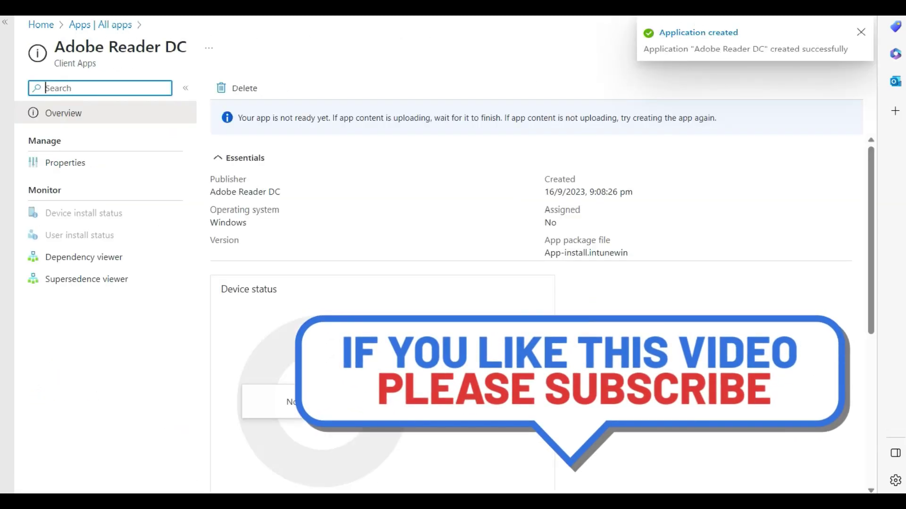
click(698, 47)
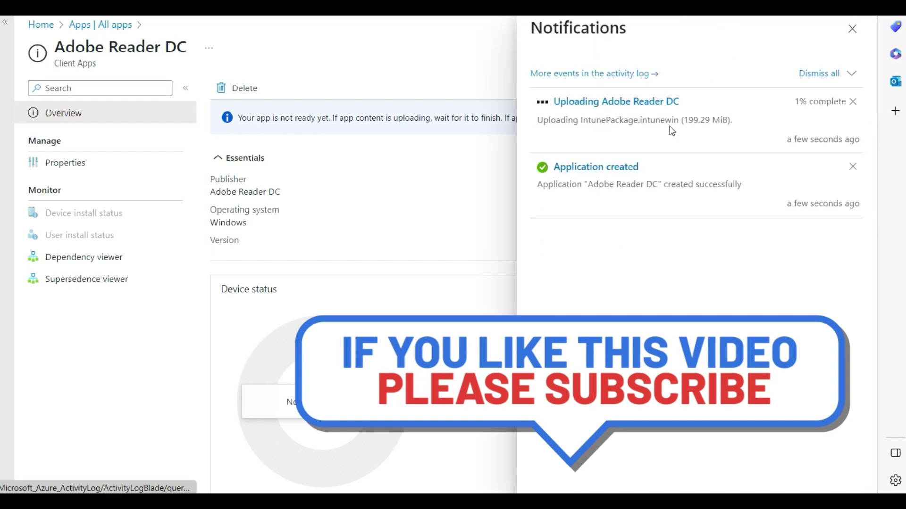